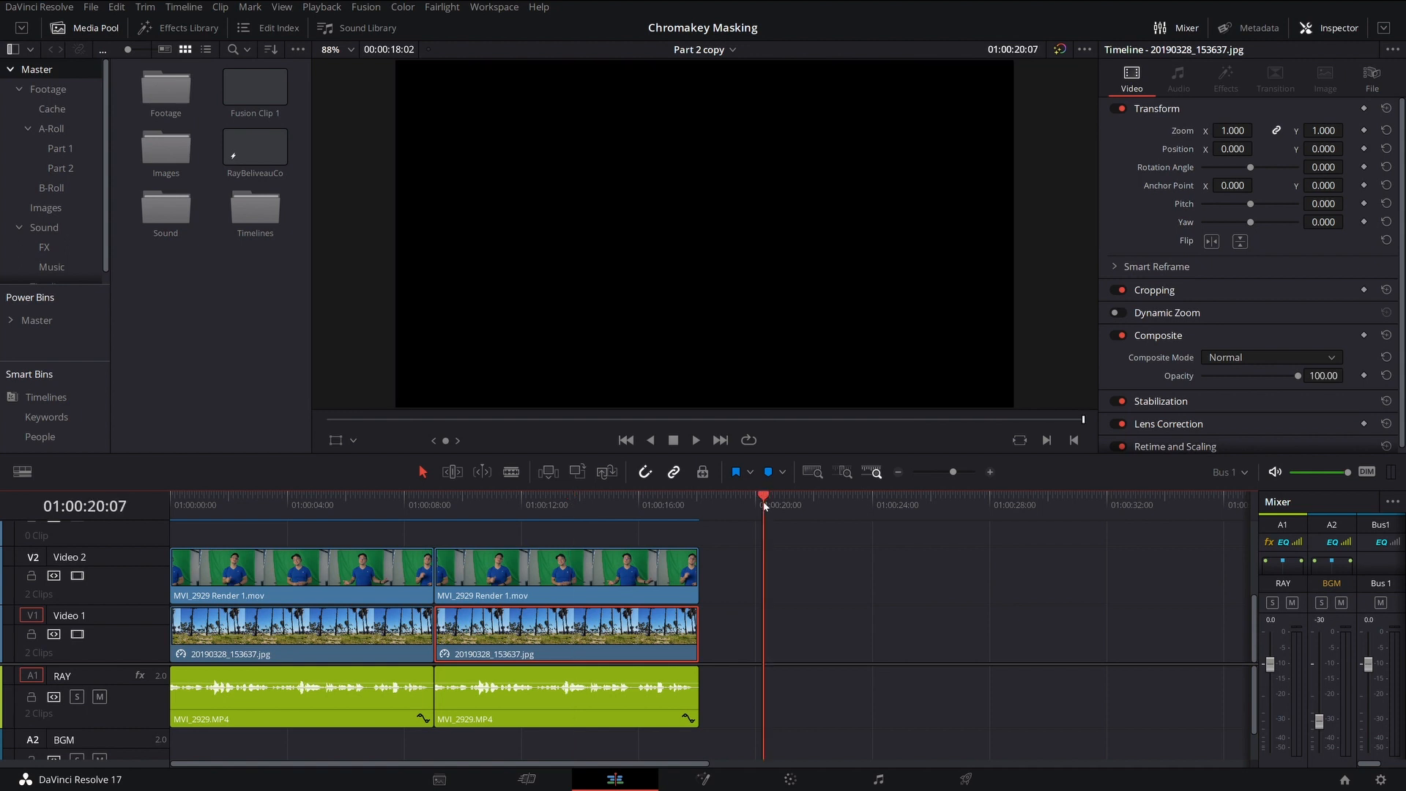
key(ctrl+z)
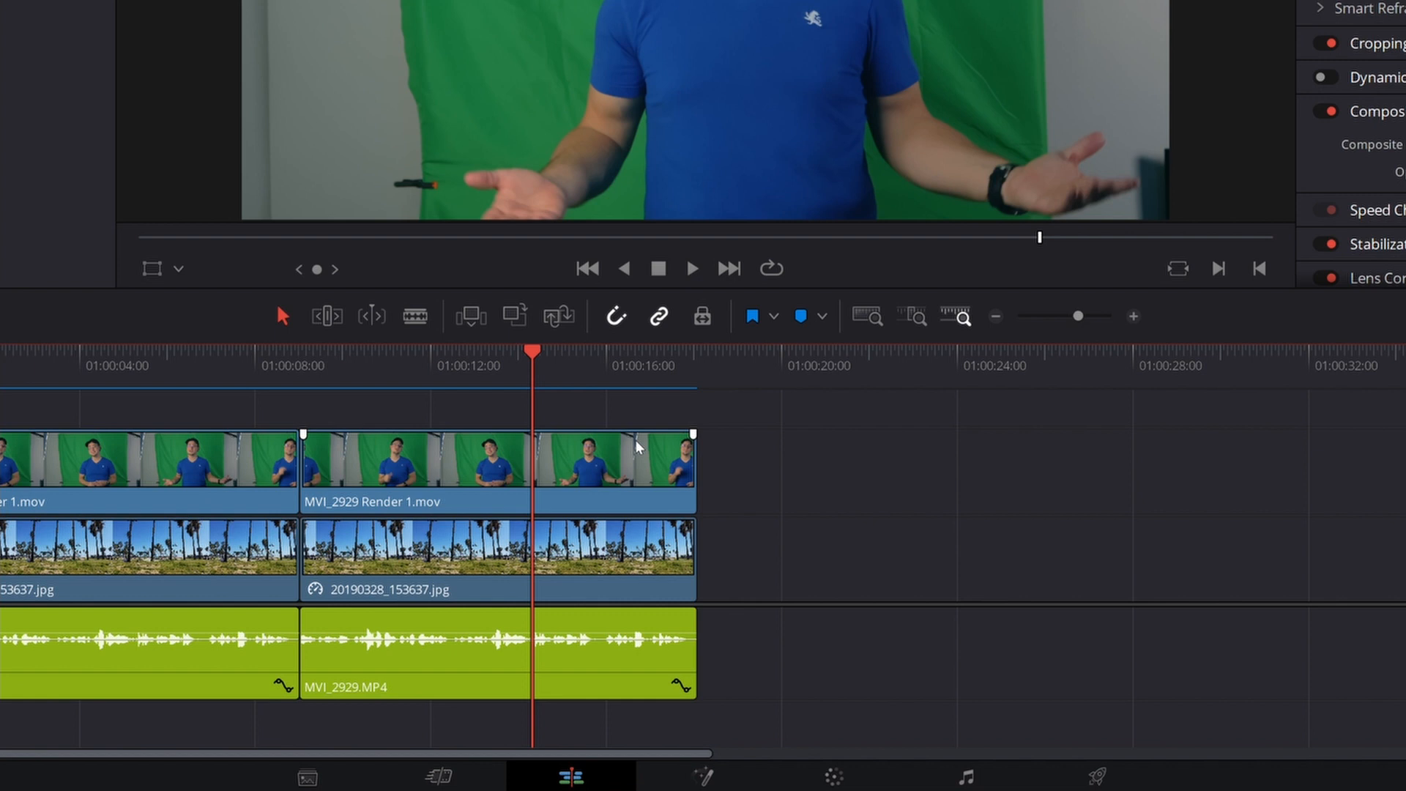
click(634, 569)
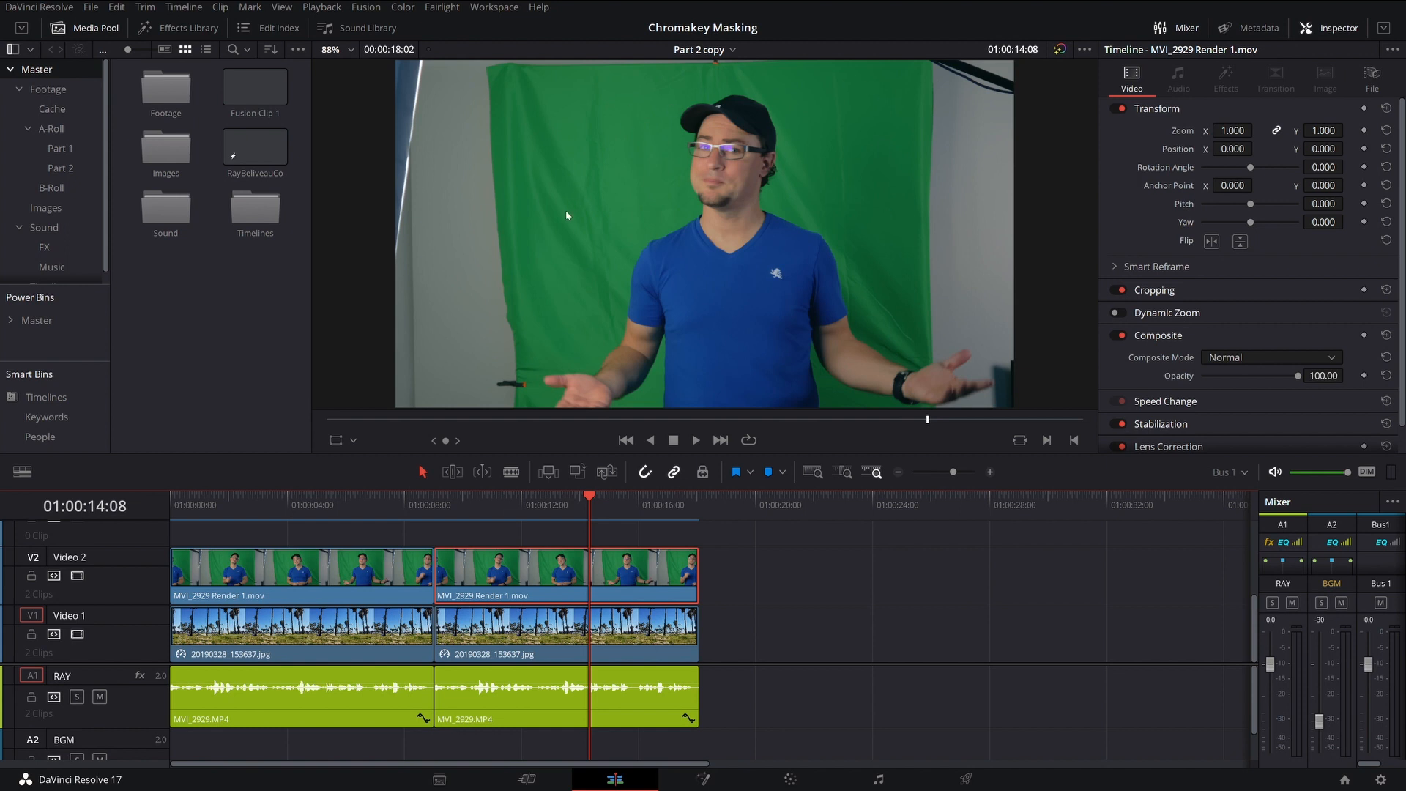
click(733, 610)
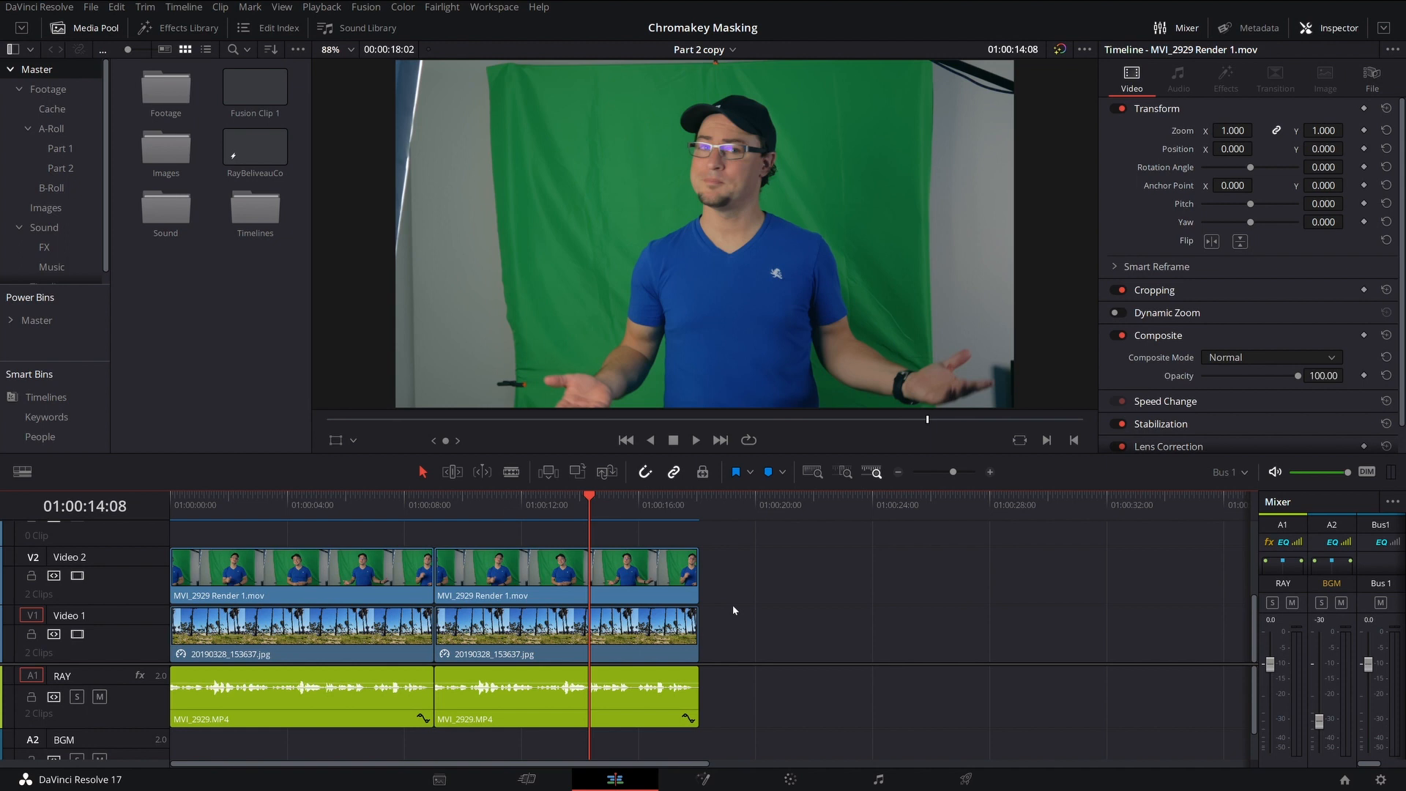
Step: On the Color page, add an alpha output and a second serial node to the first green-screen clip, and connect node 02's key output to it
click(306, 520)
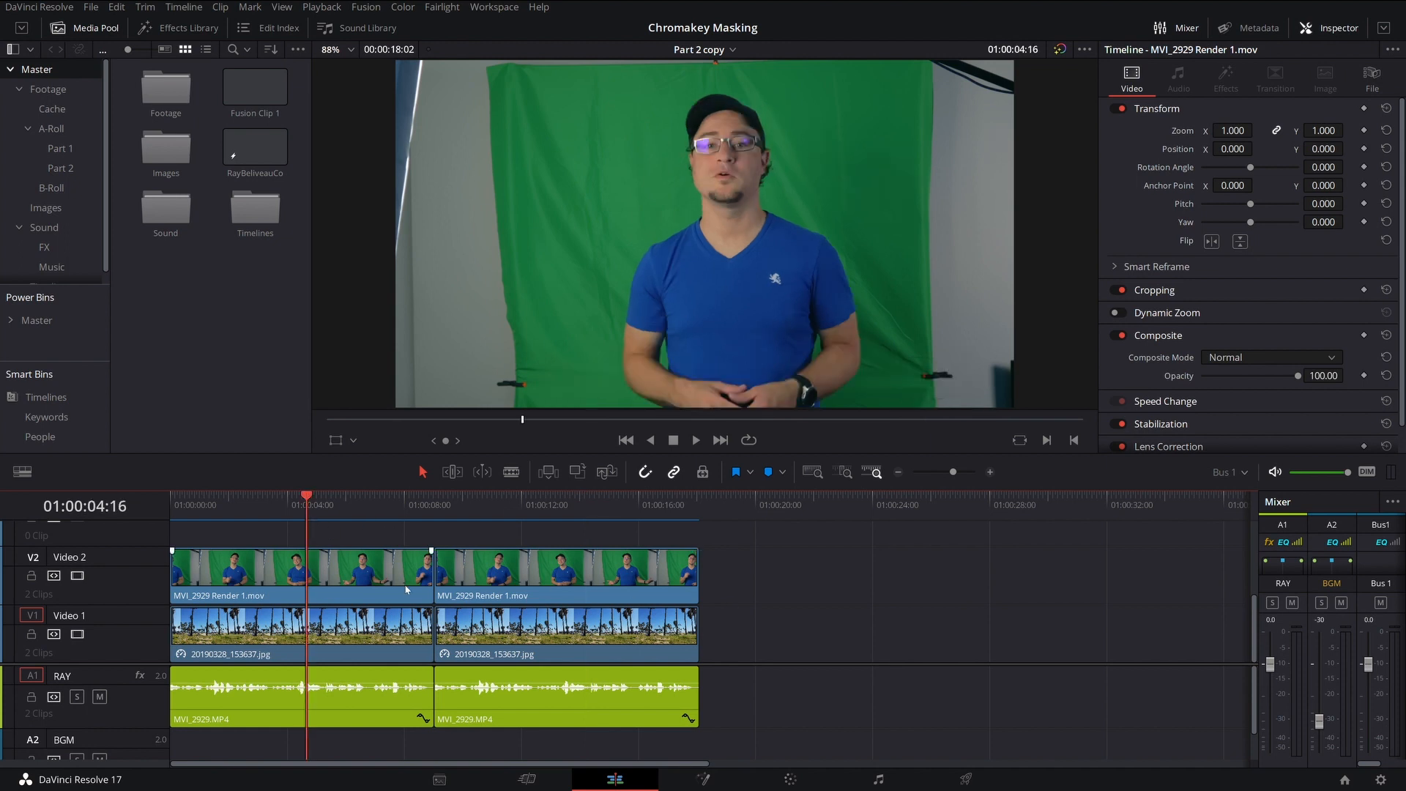
key(shift+6)
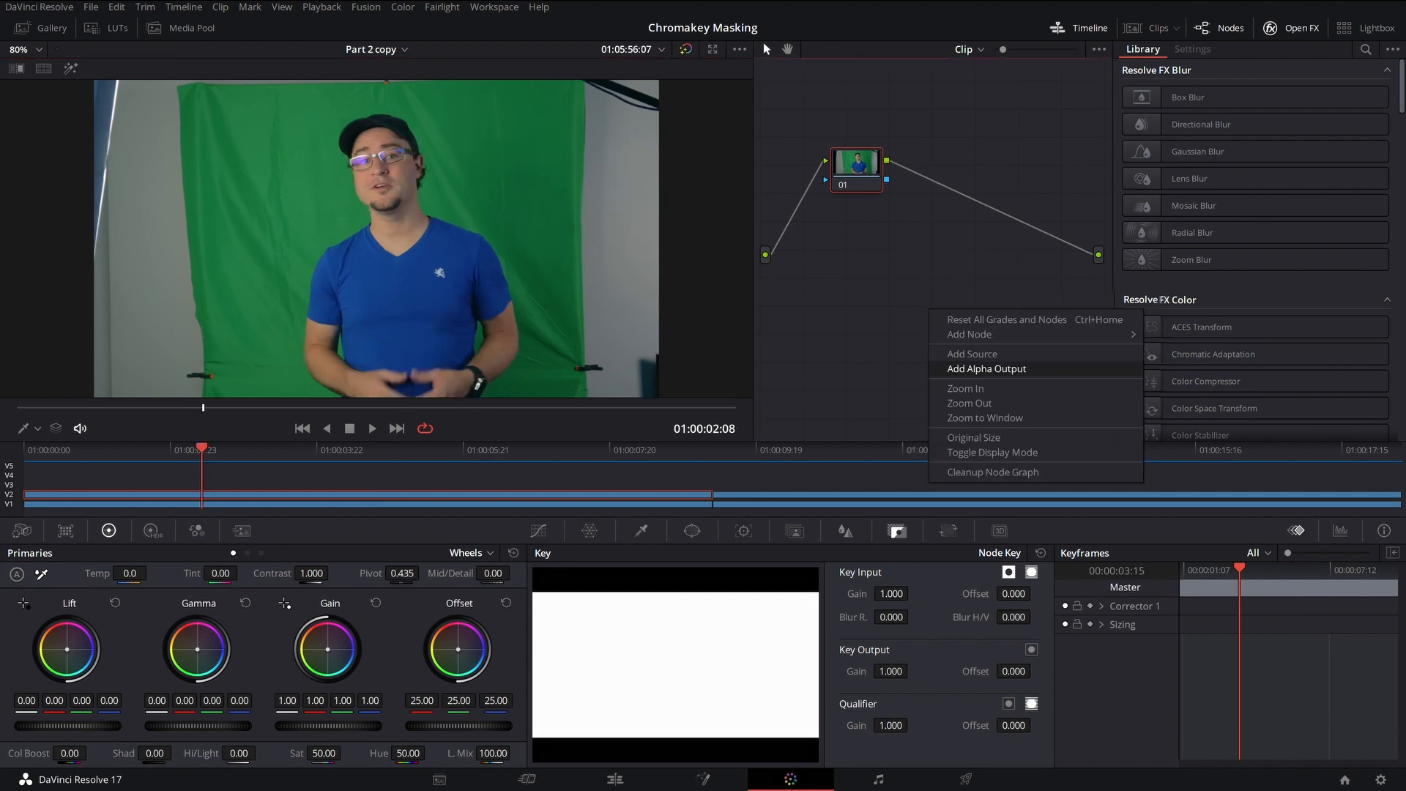
click(987, 368)
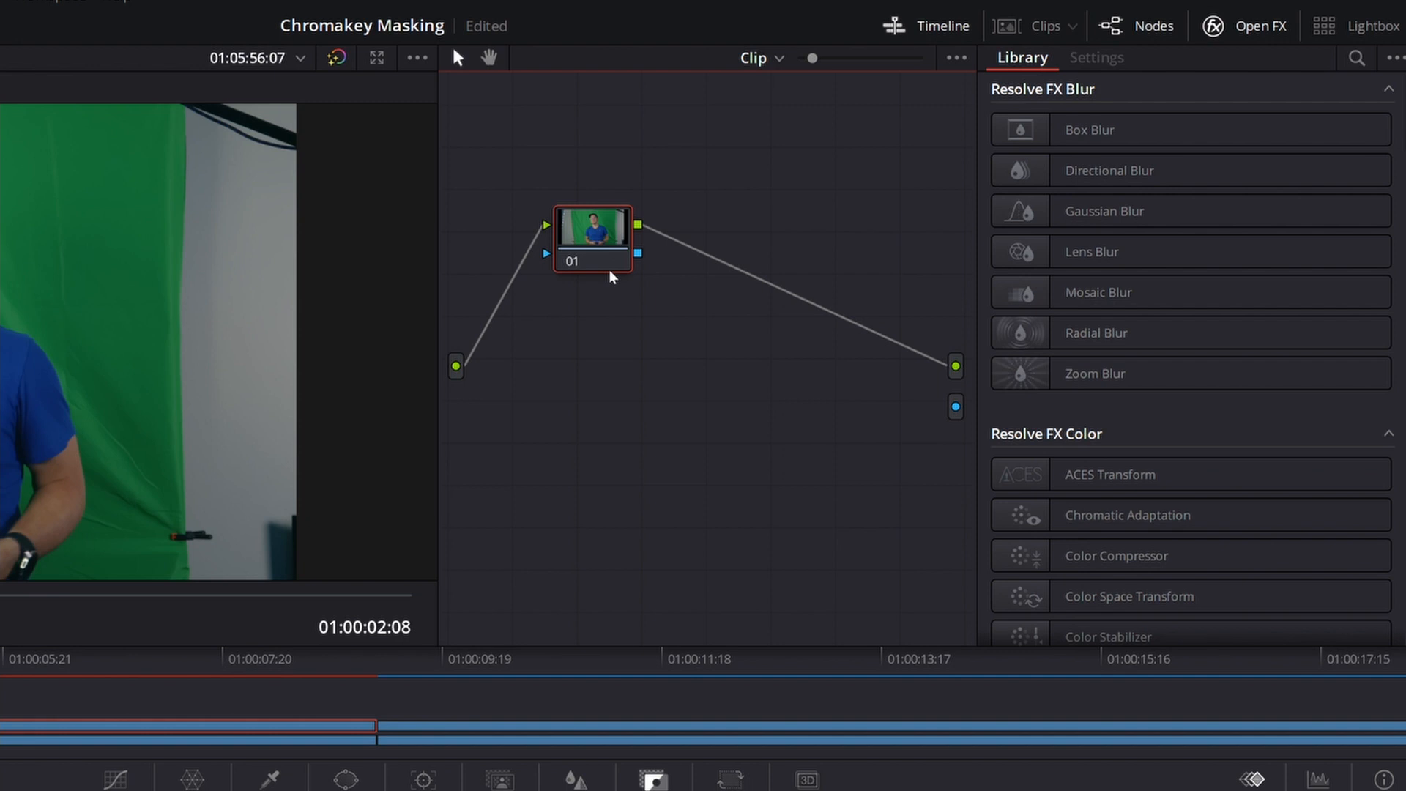
key(alt+s)
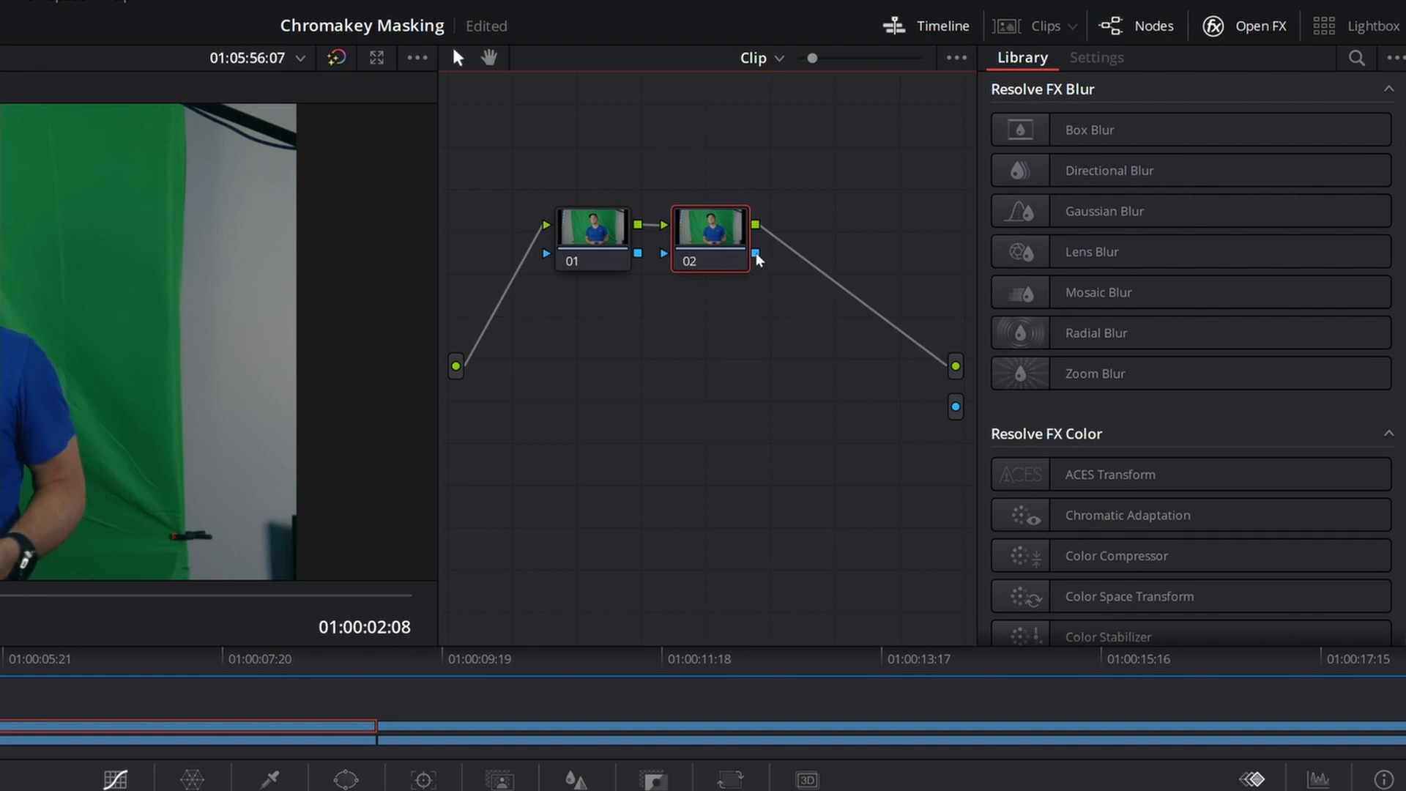
drag(760, 253, 955, 416)
Step: Key out the green backdrop on node 02 by sampling its green areas with the HSL Qualifier and inverting the selection
click(269, 778)
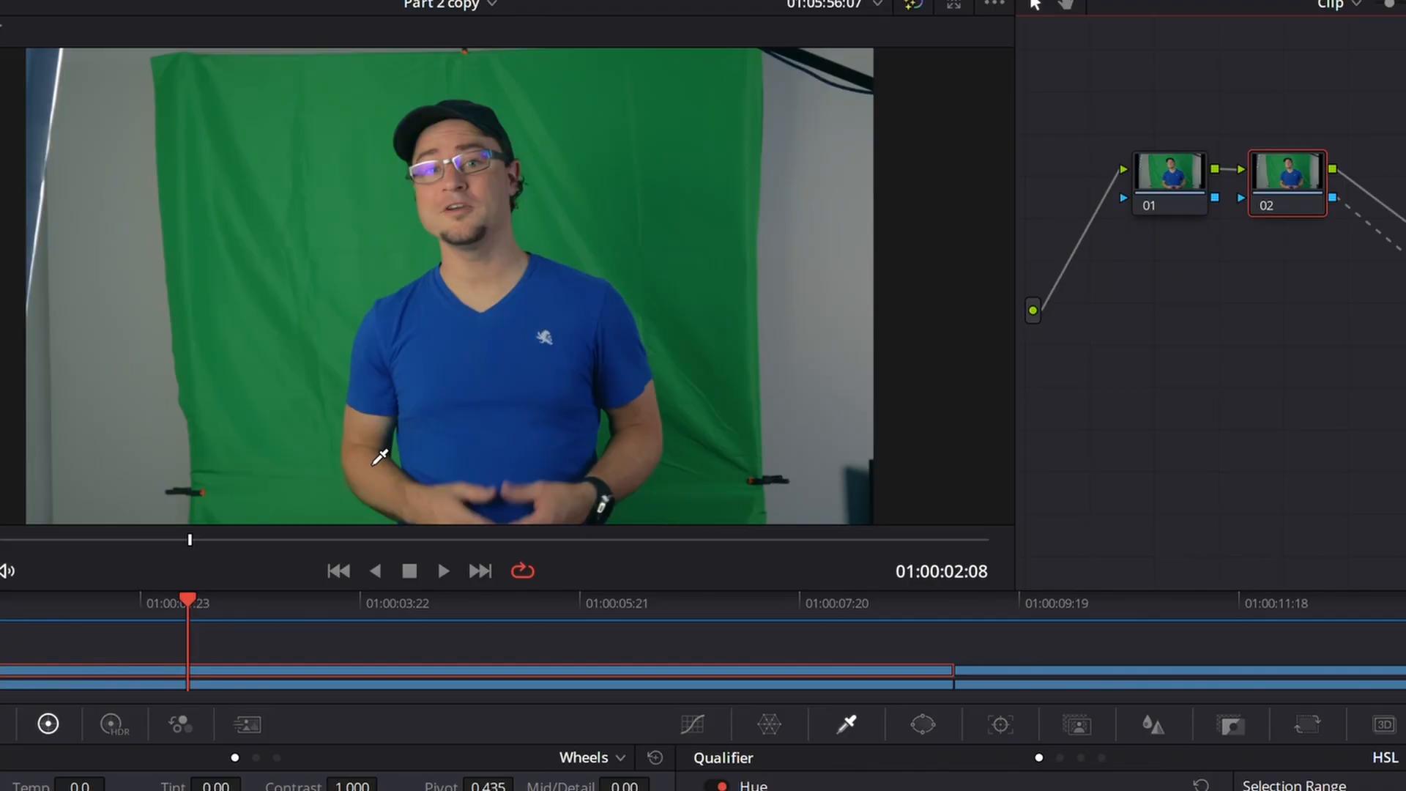
click(293, 419)
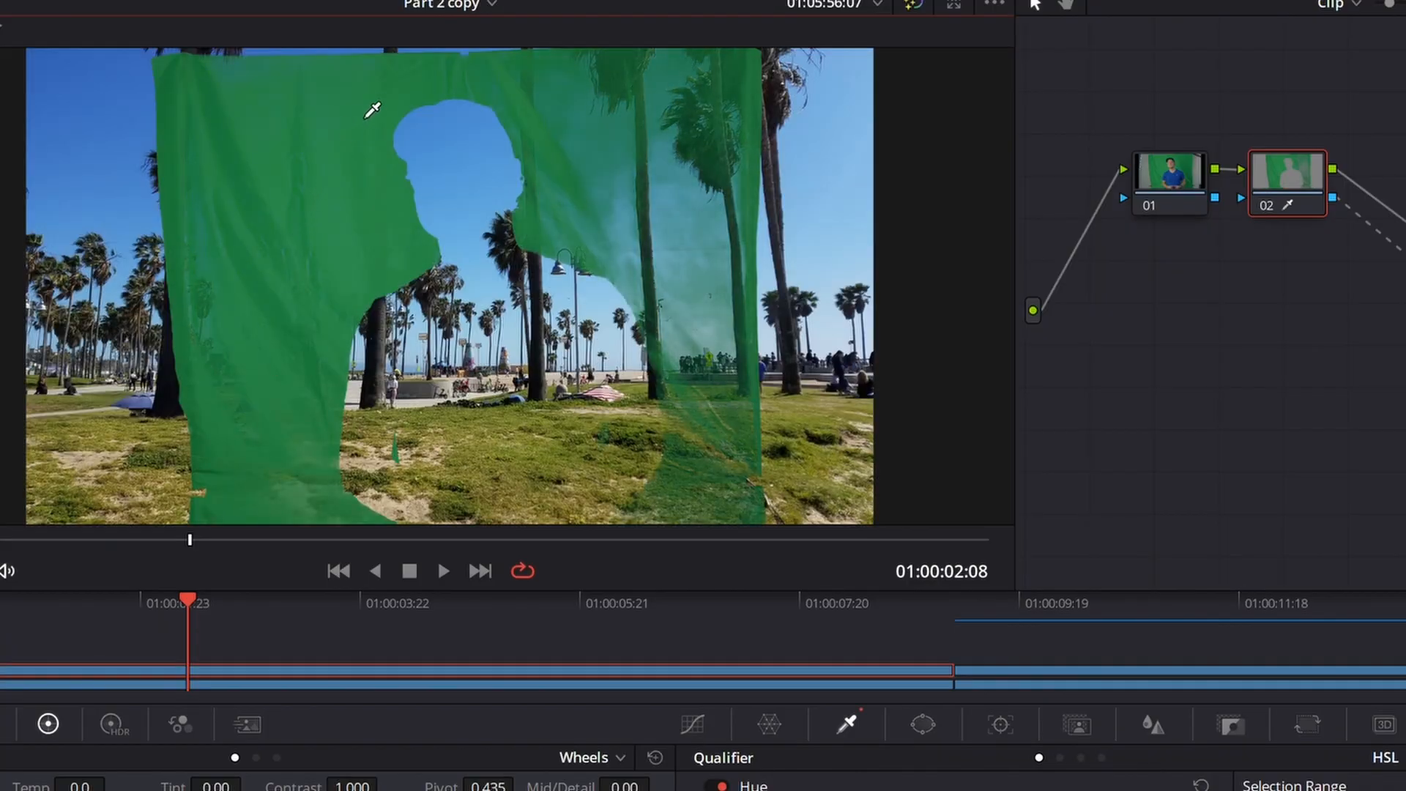
drag(421, 107, 713, 271)
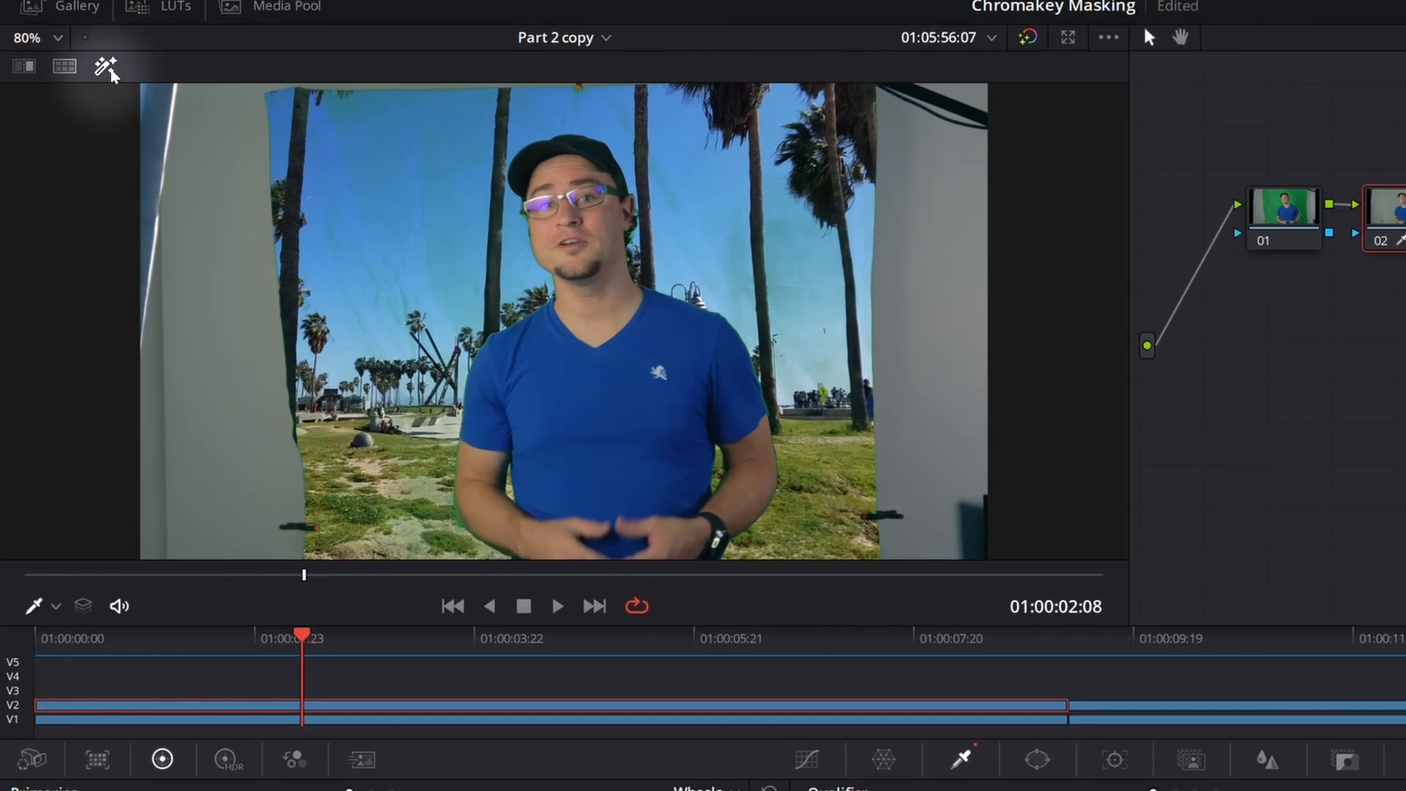
Step: Check the key as a black-and-white matte while setting Denoise to 5.6 and Clean Black to 35.7
click(110, 71)
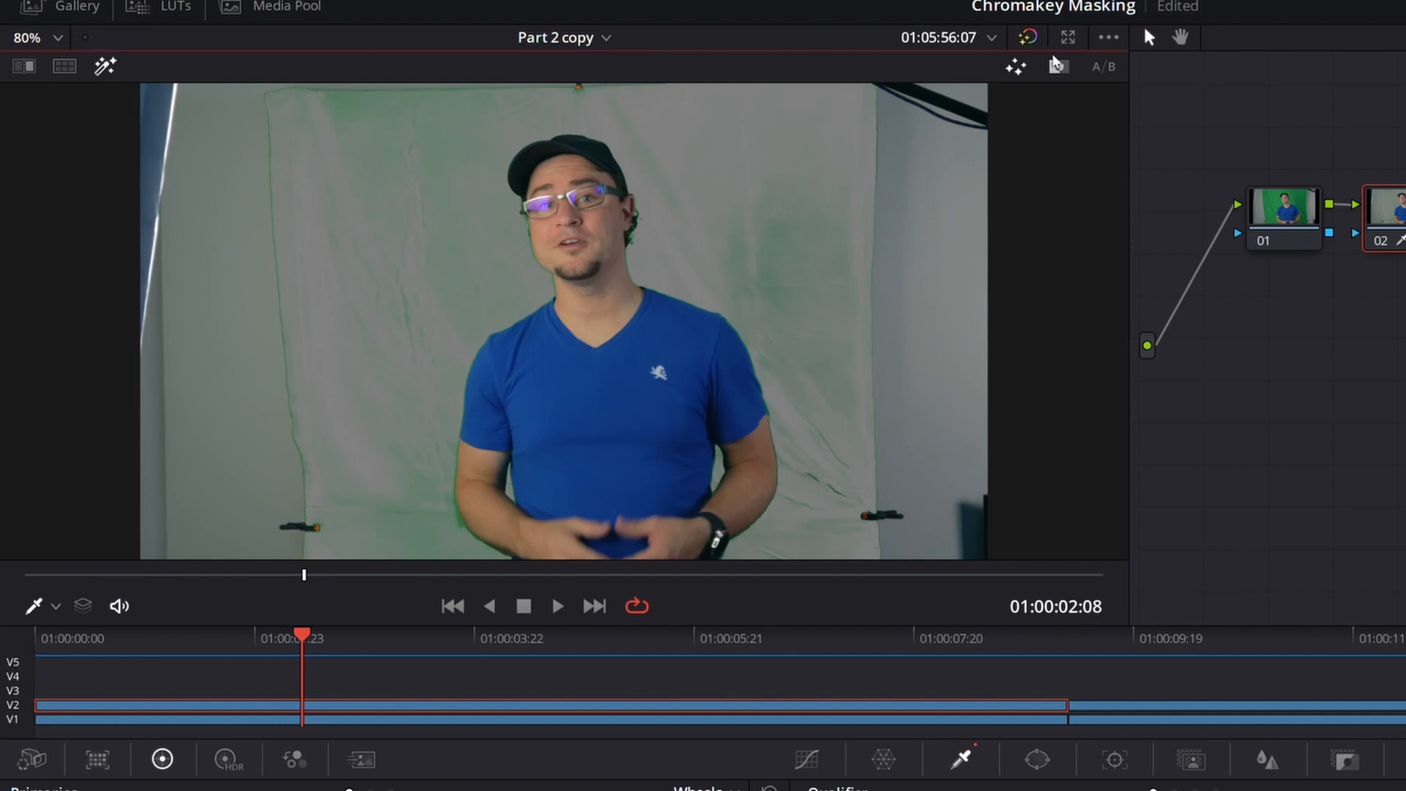
click(1059, 67)
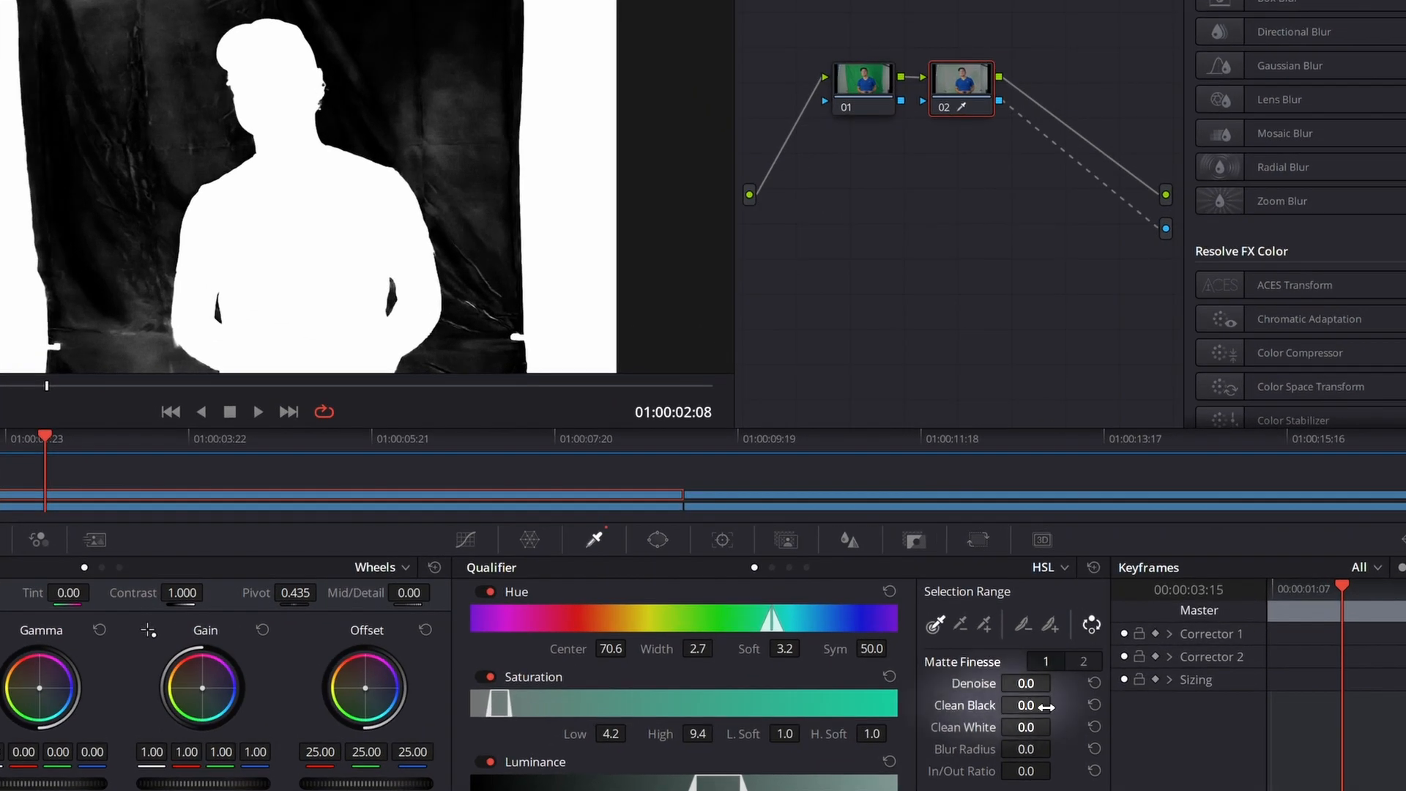
mouse_move(1047, 707)
mouse_down()
mouse_move(1083, 707)
mouse_move(1020, 705)
mouse_move(1056, 685)
mouse_up()
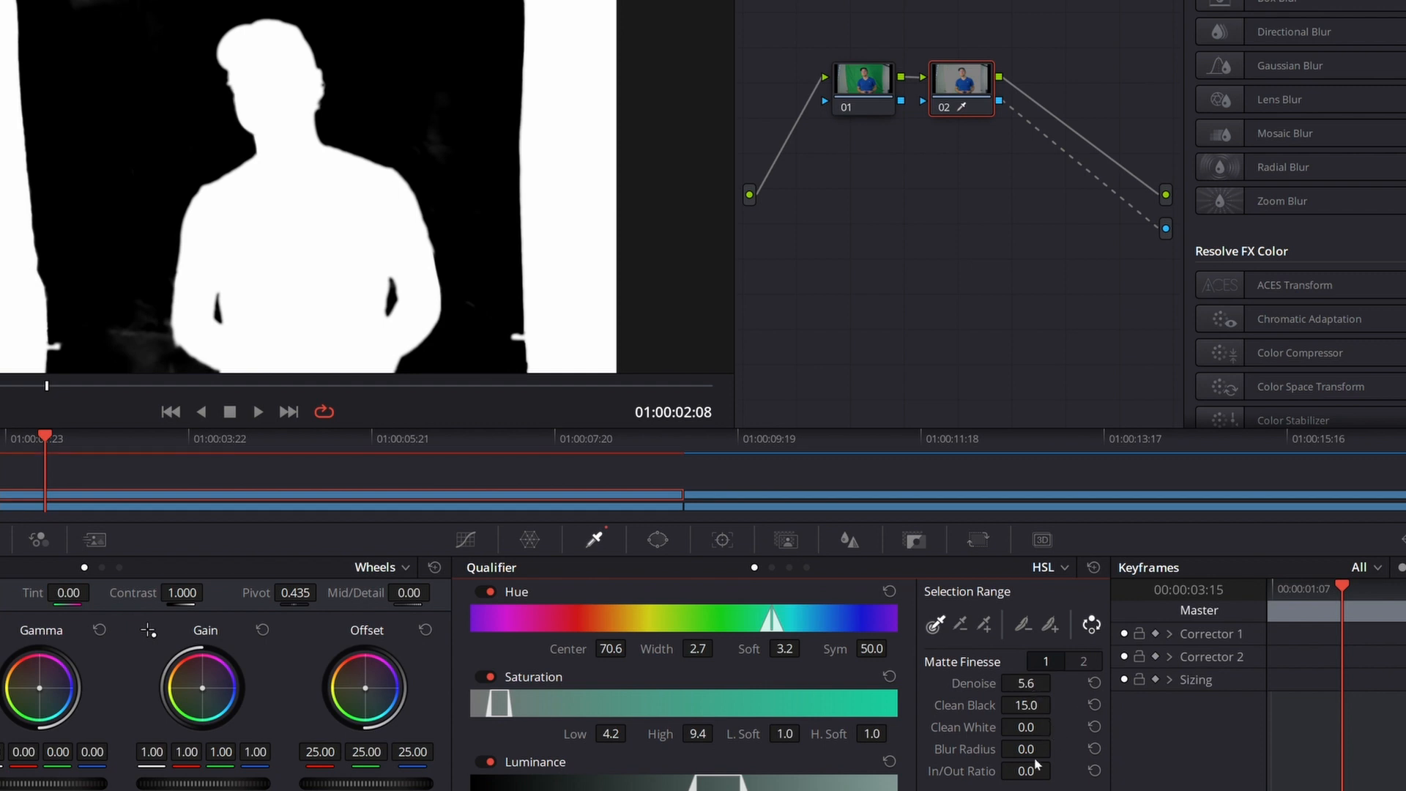
drag(1057, 704, 1057, 706)
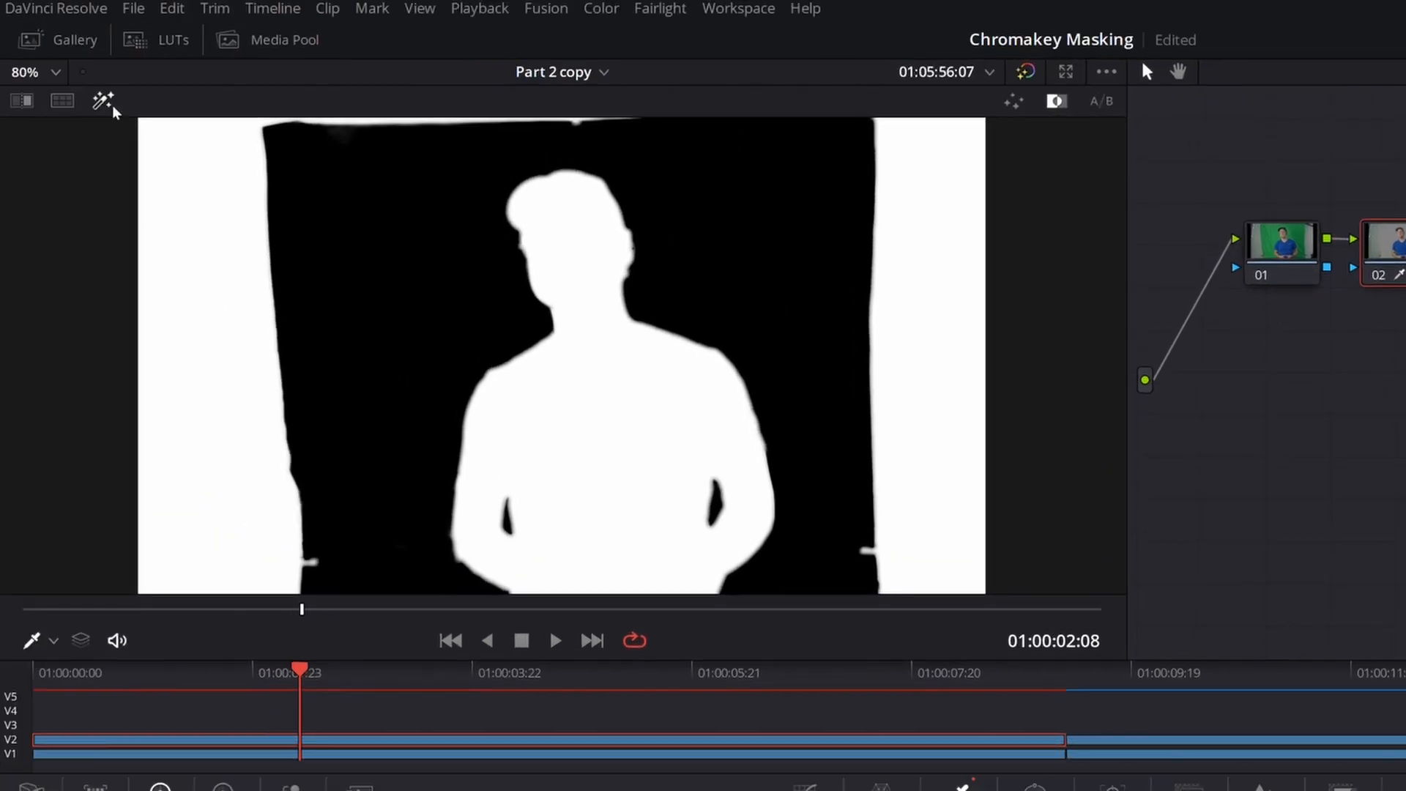
click(114, 108)
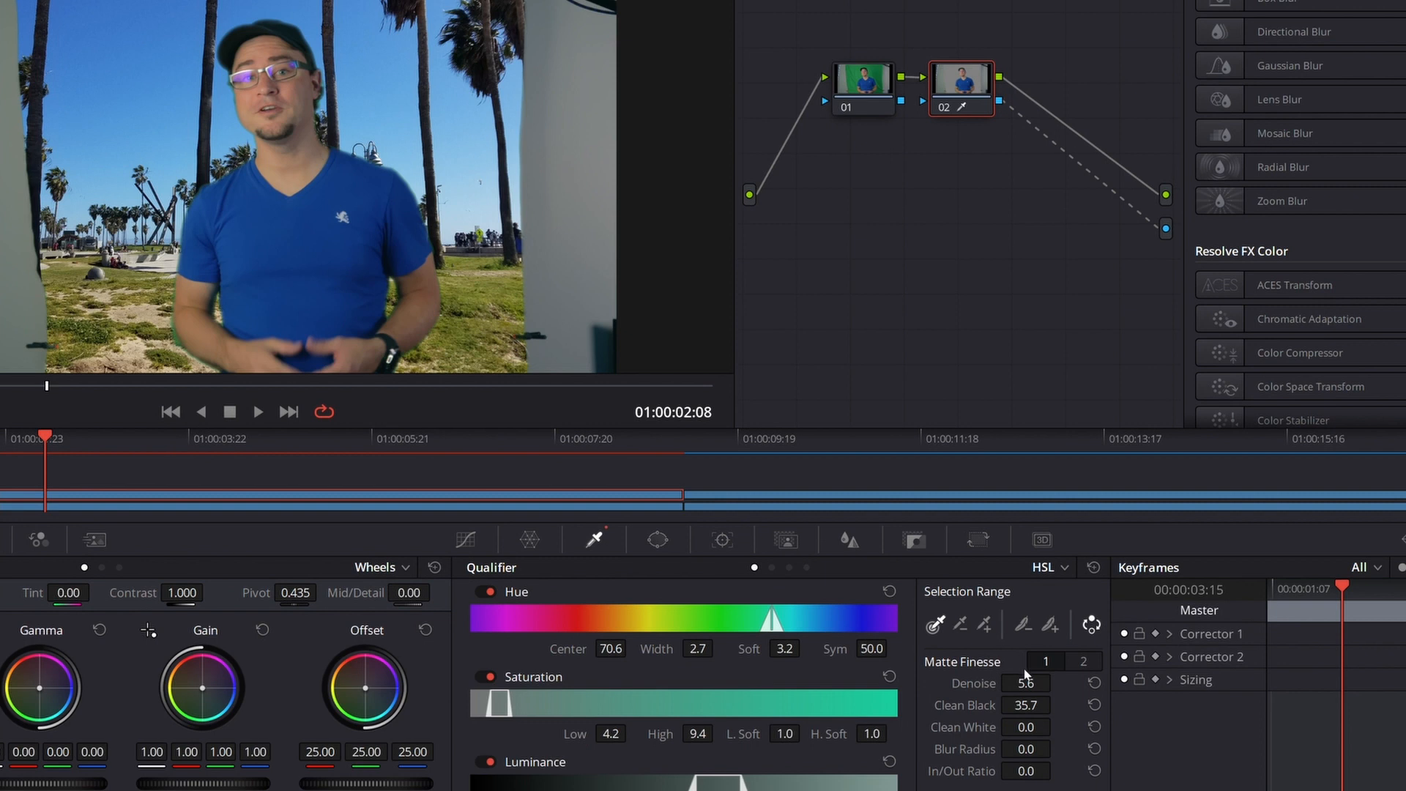
Step: Set the matte's In/Out Ratio to -22.9 and return Denoise, Clean Black and Clean White to 0
drag(1057, 683, 1025, 684)
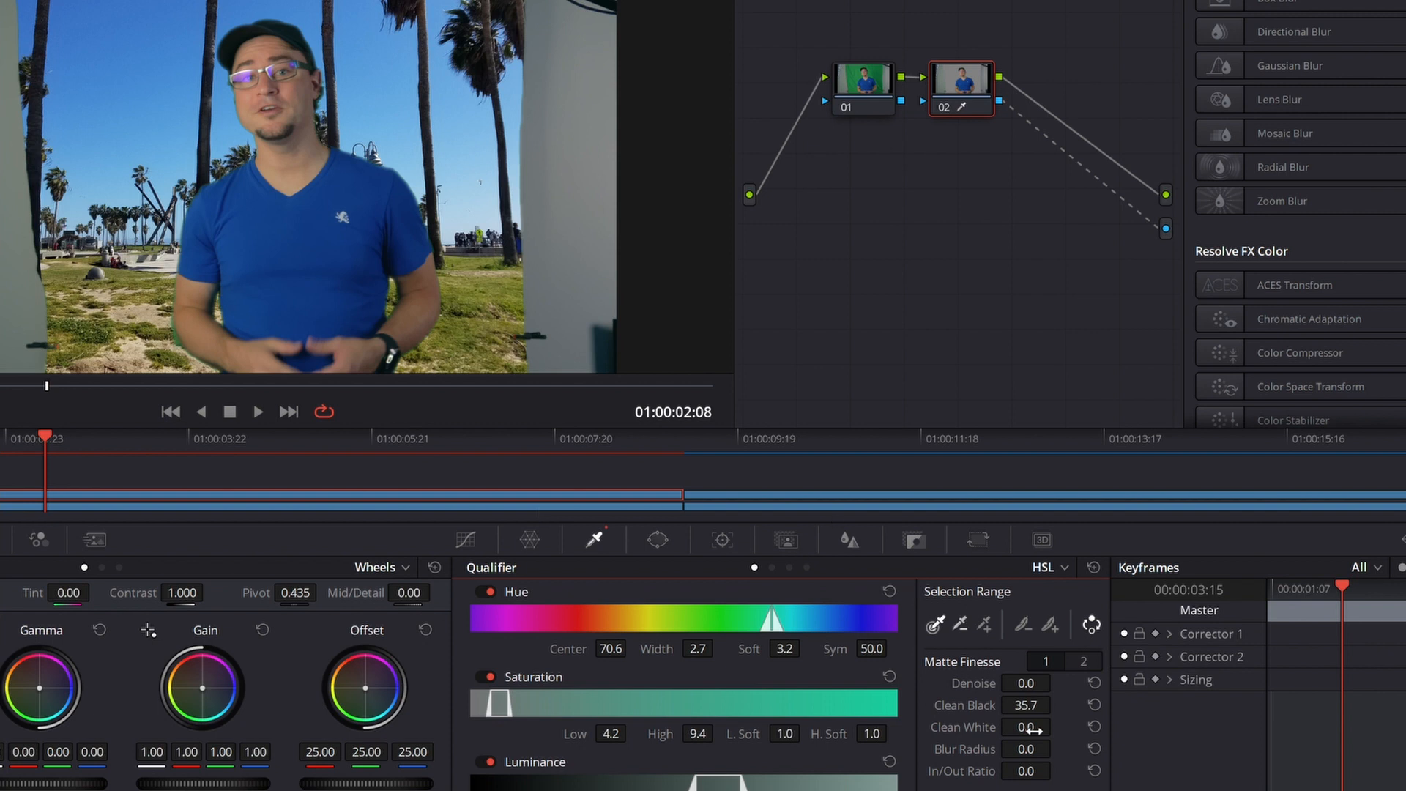
drag(1033, 731, 1052, 730)
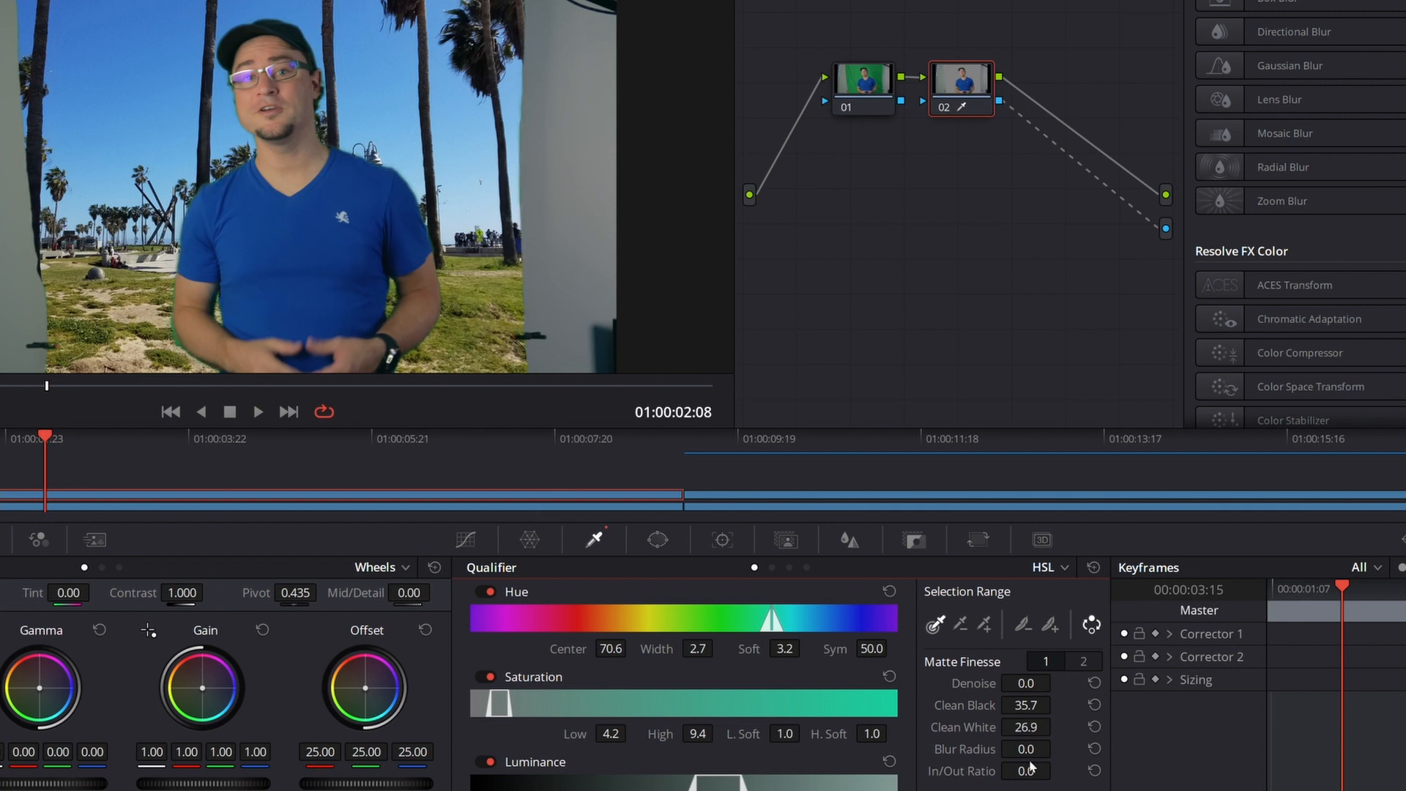
drag(1031, 767, 1014, 767)
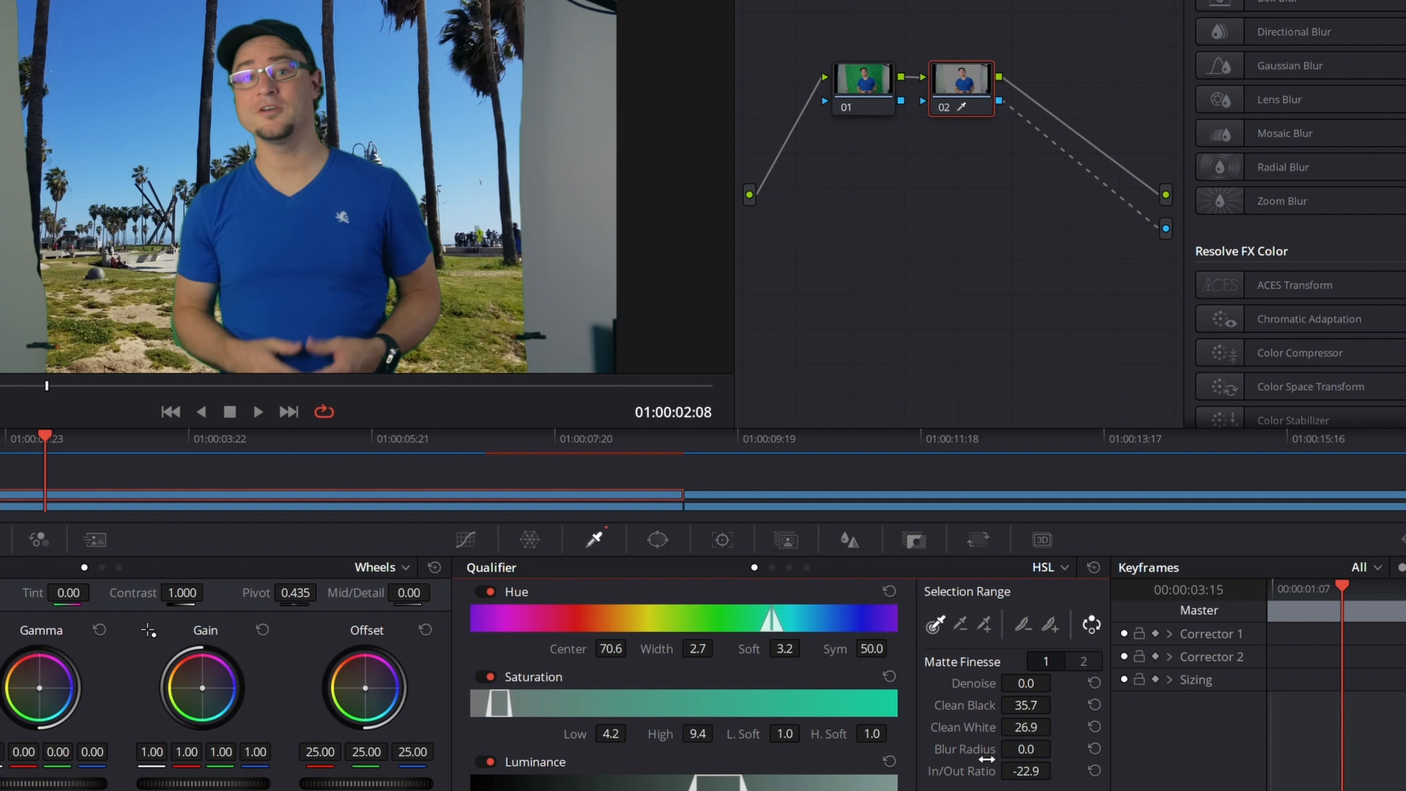
key(ctrl+z)
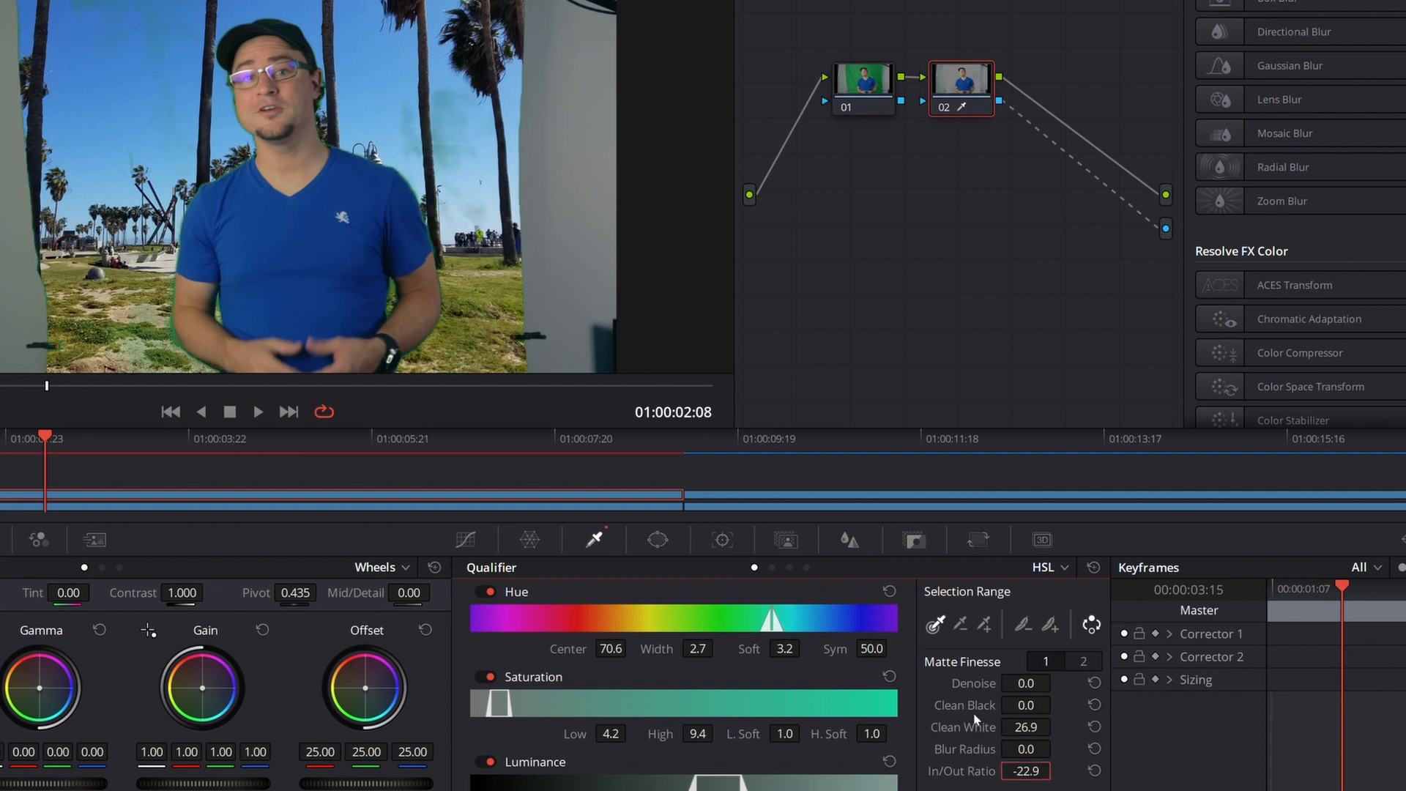
double_click(983, 737)
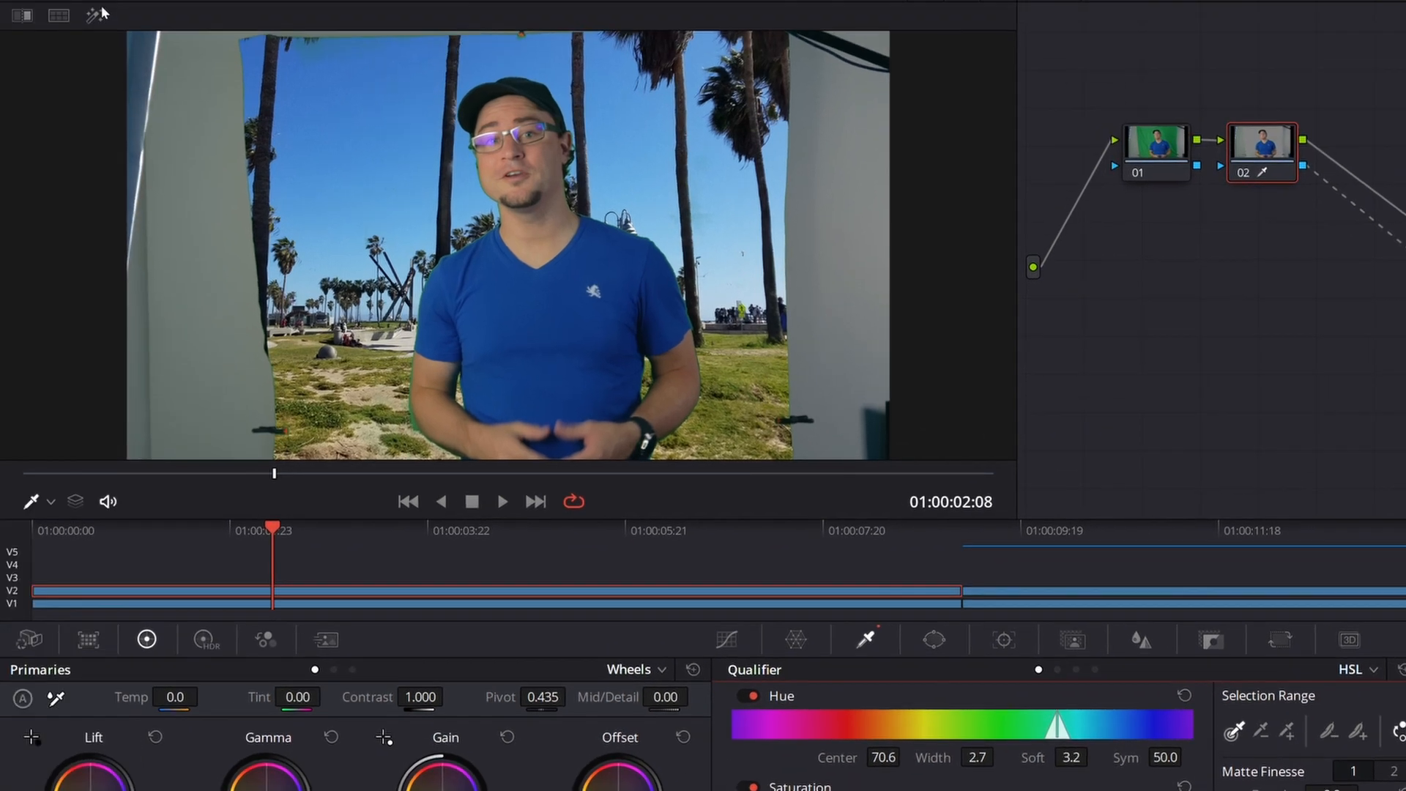
Step: Widen the keyed hue range to Center 72.3 and Width 15.4, checking the matte and the subject's edges up close
click(100, 19)
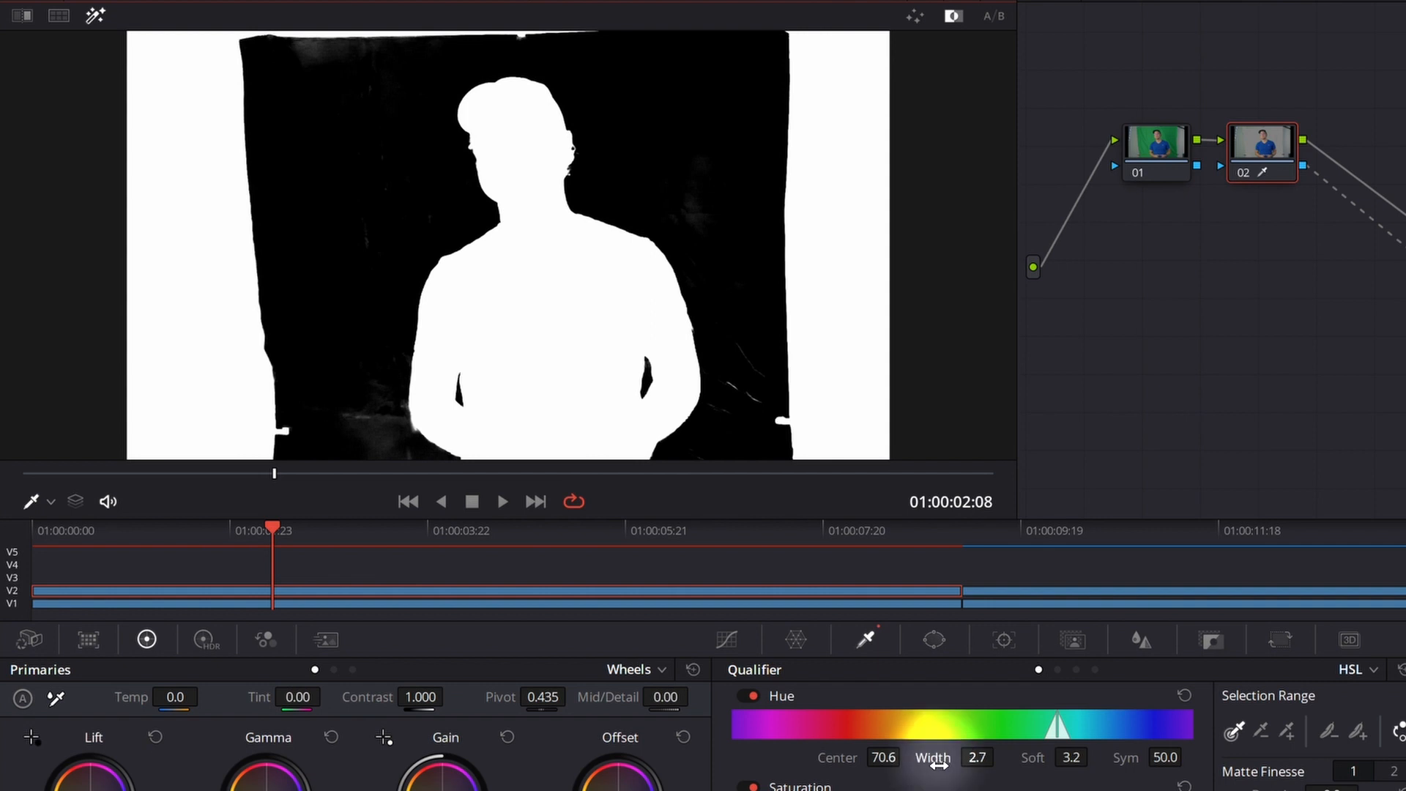
drag(977, 758, 1000, 755)
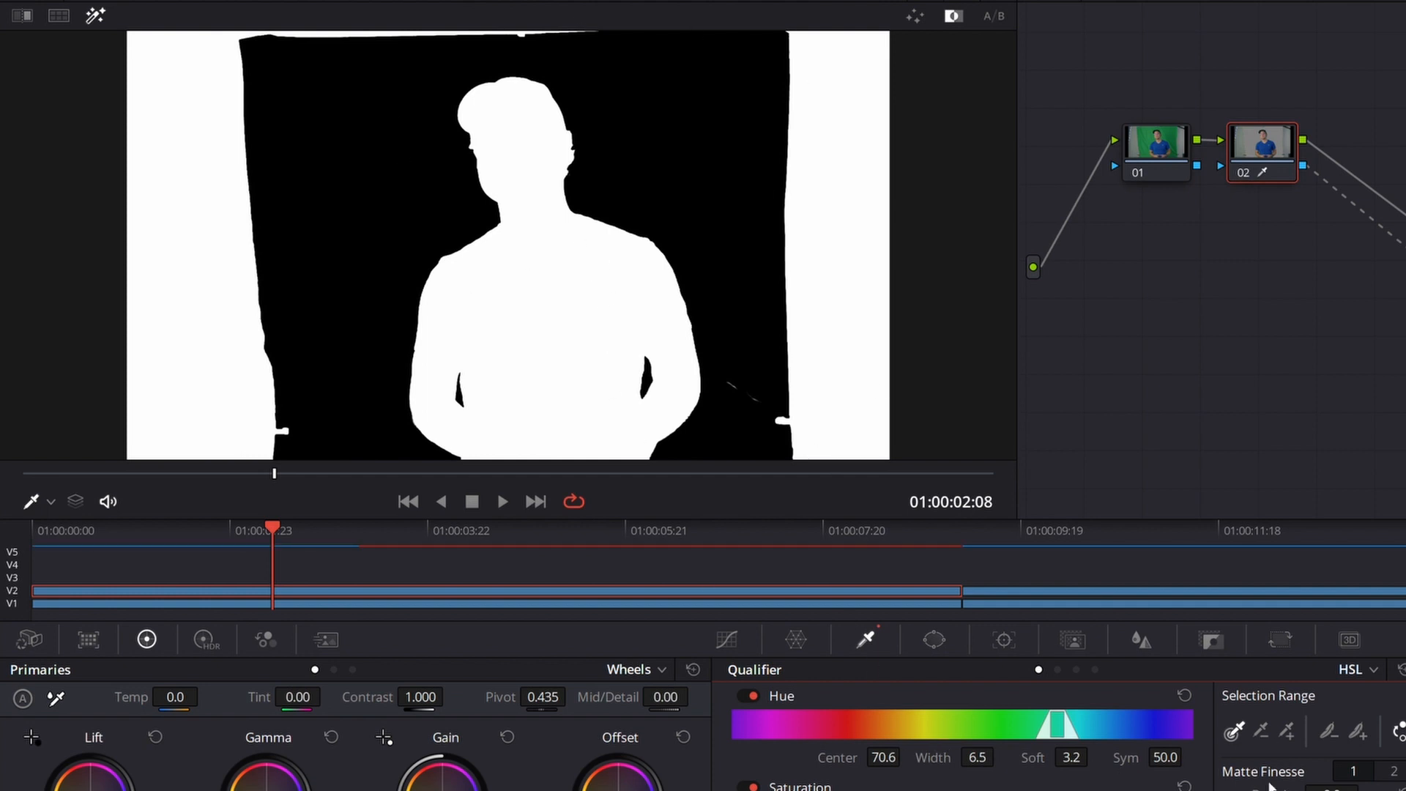
click(94, 16)
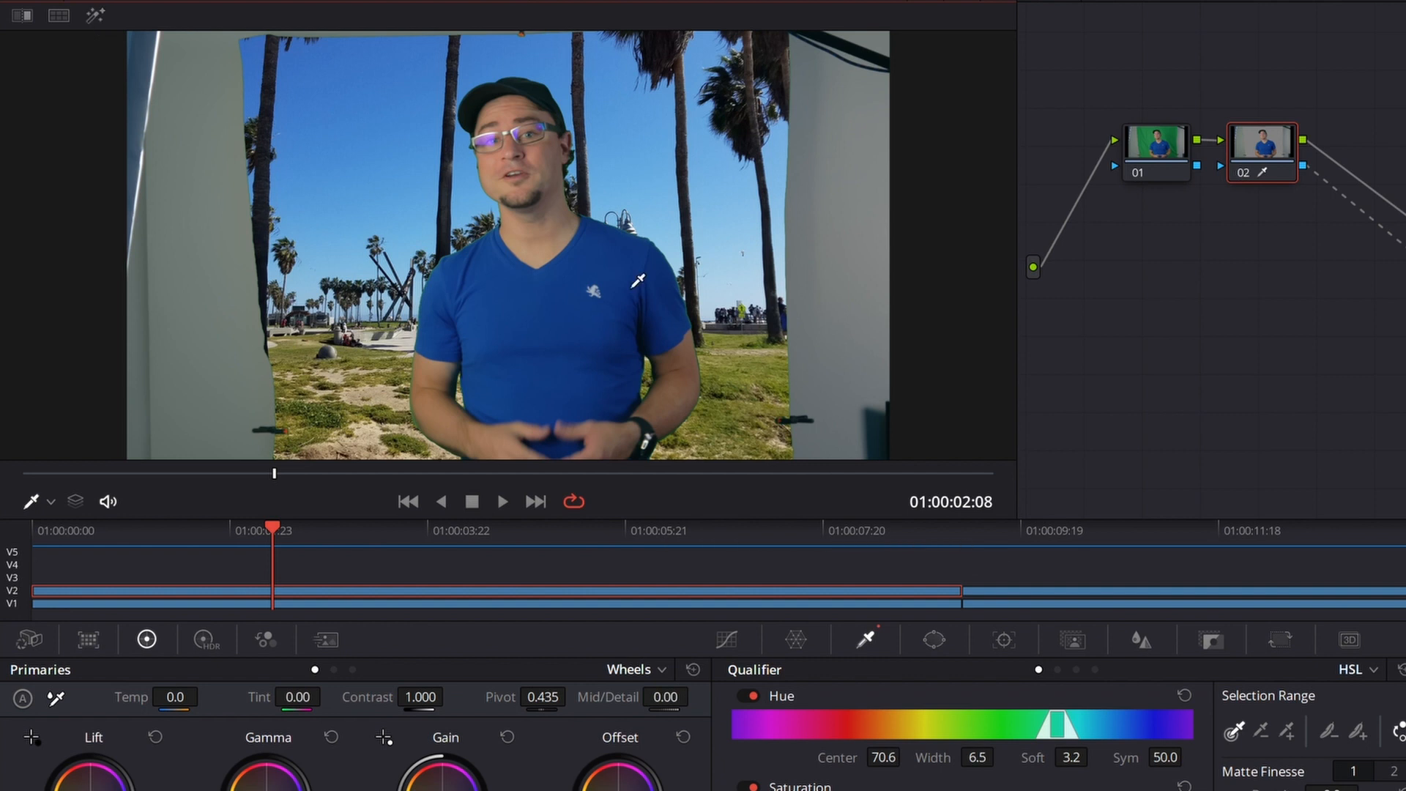
scroll(612, 296, up, 6)
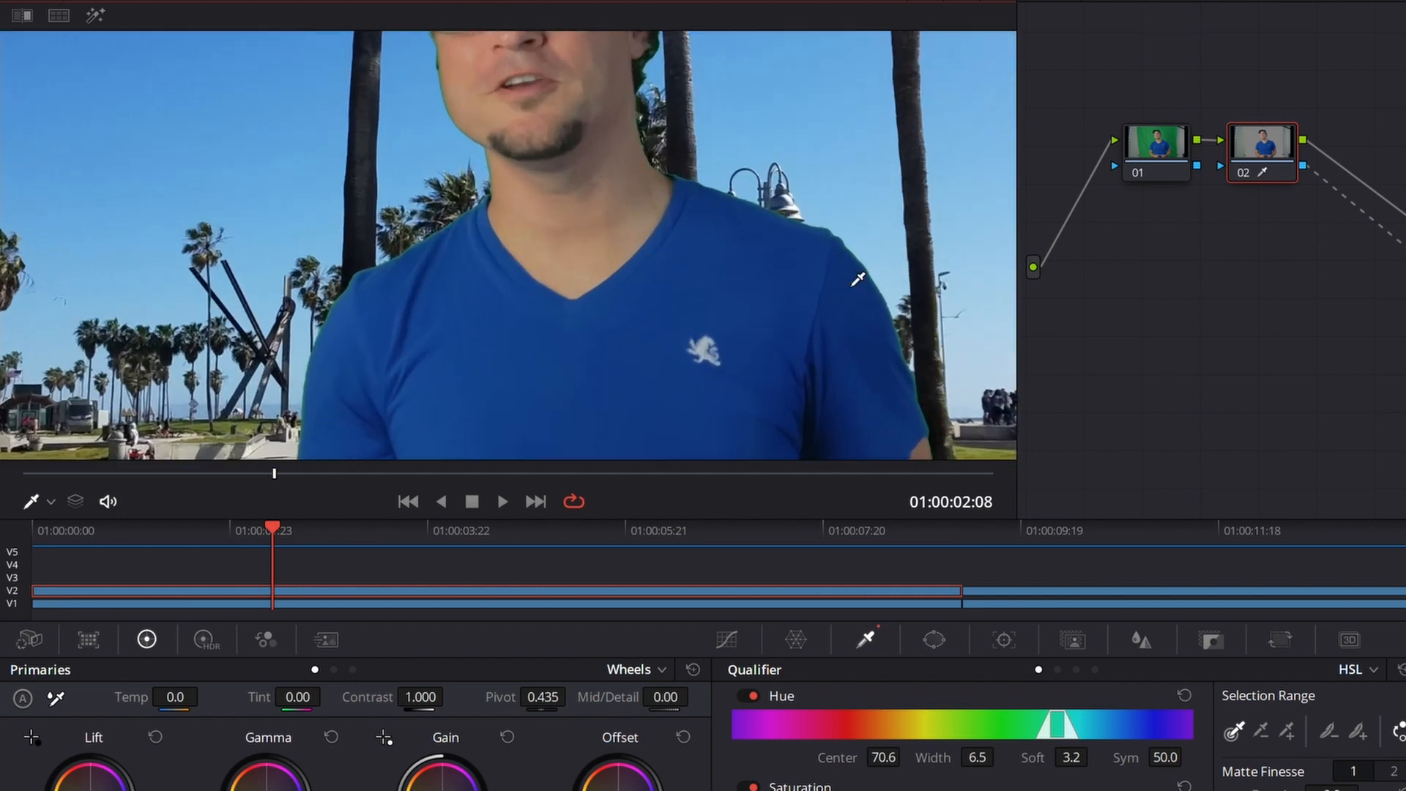
scroll(857, 279, up, 1)
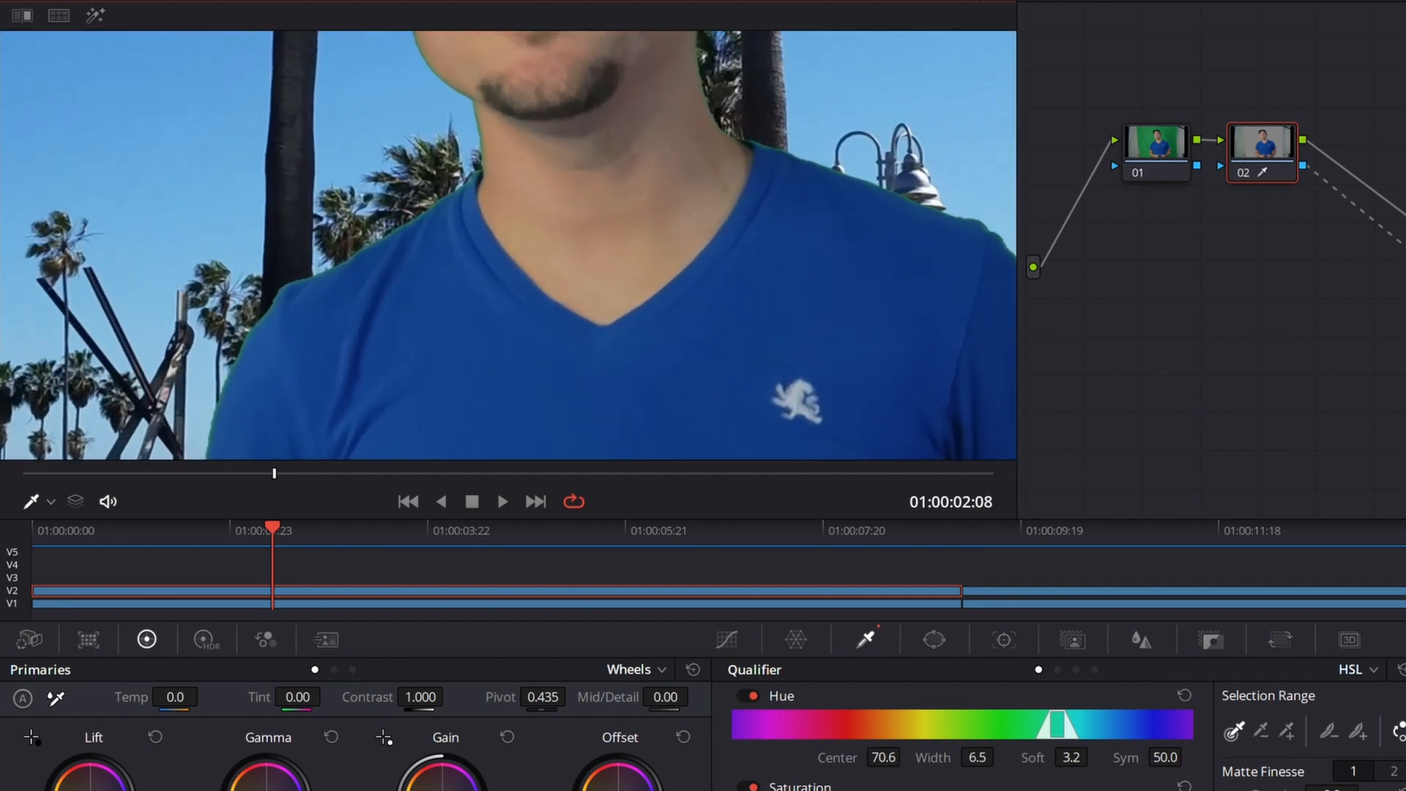
drag(882, 762, 999, 756)
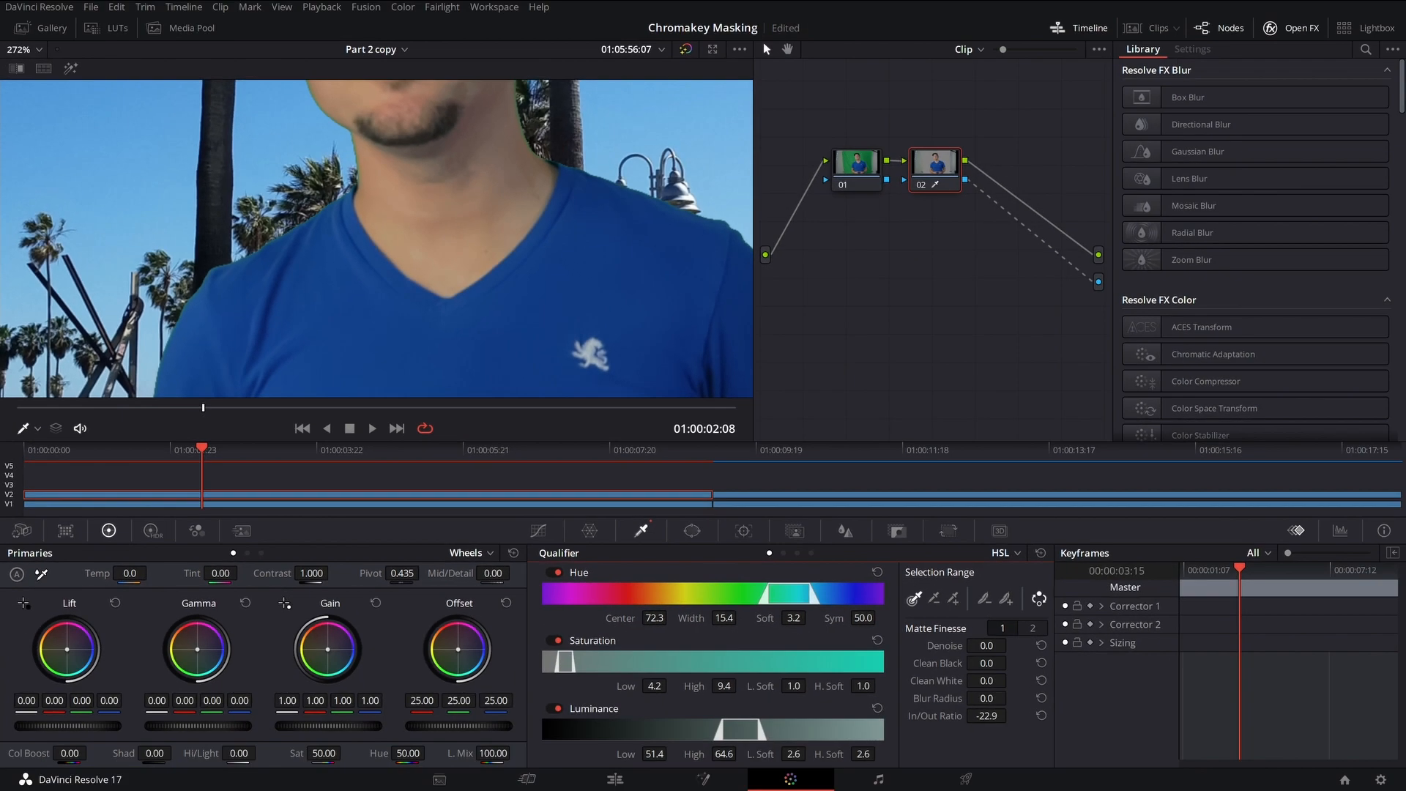
Step: Raise the matte's Clean Black to clean up the remaining fringe around the subject, and fit the whole frame in the viewer
drag(986, 663, 1005, 662)
click(963, 650)
drag(1011, 663, 1011, 662)
key(shift+z)
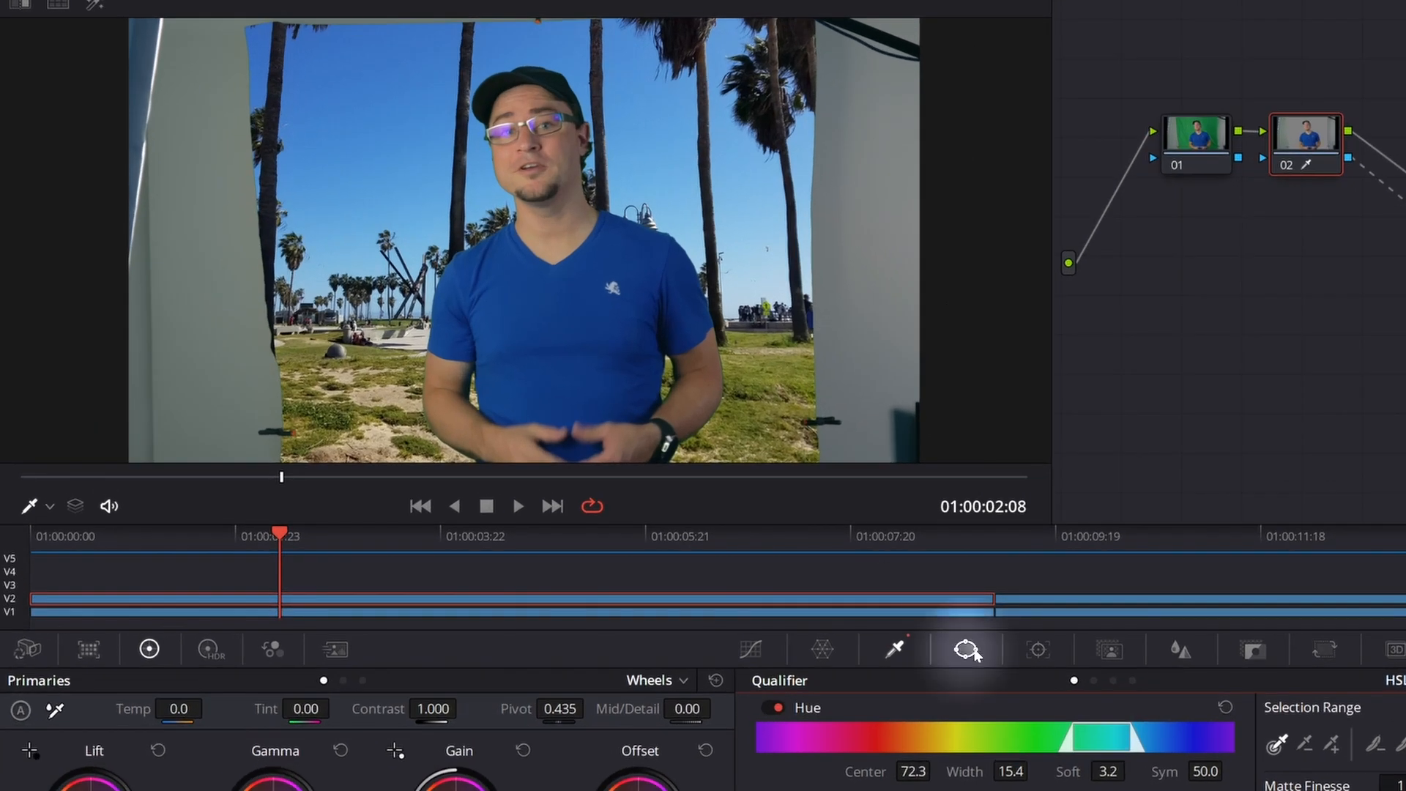
Step: Enable the rectangular power window on node 02 and invert it
click(968, 649)
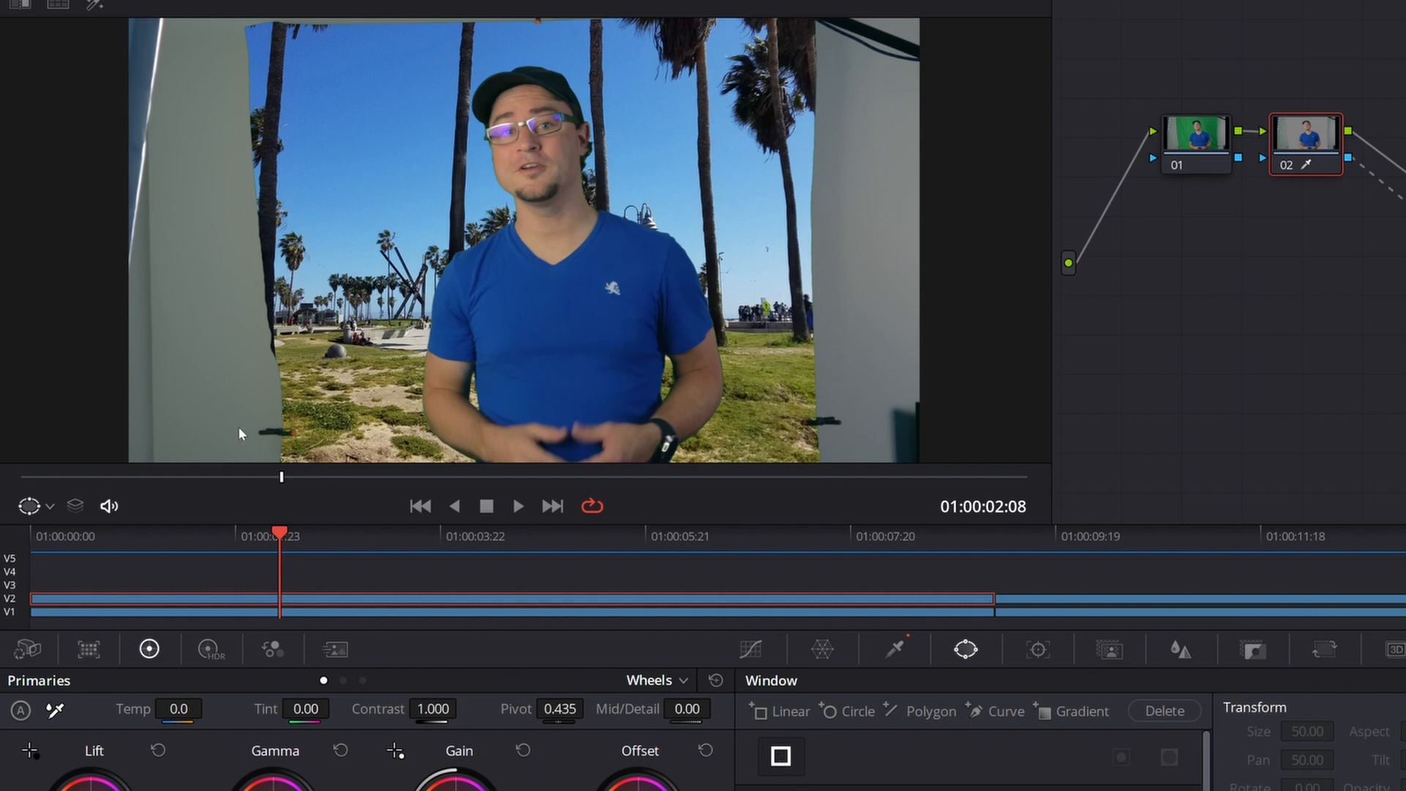
click(782, 762)
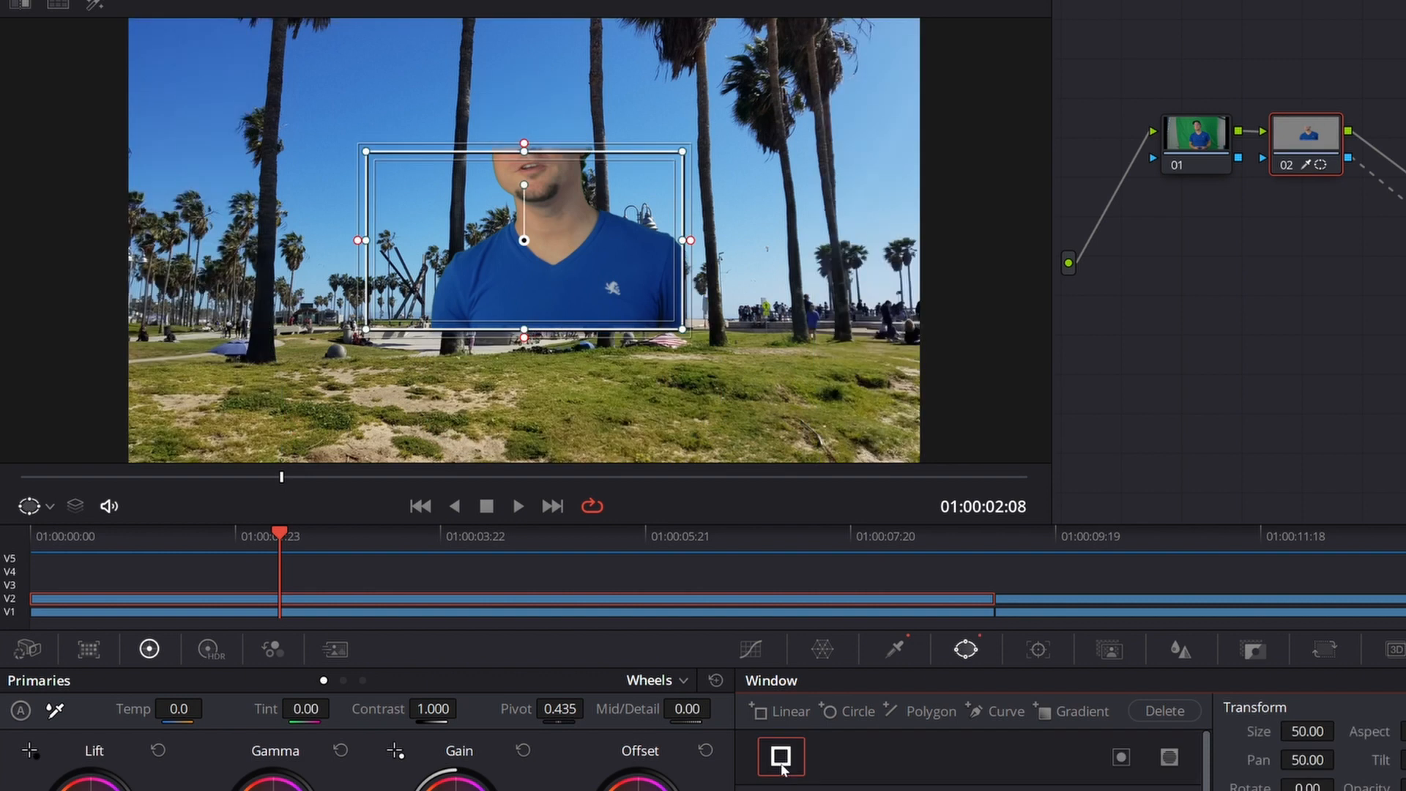
click(1121, 758)
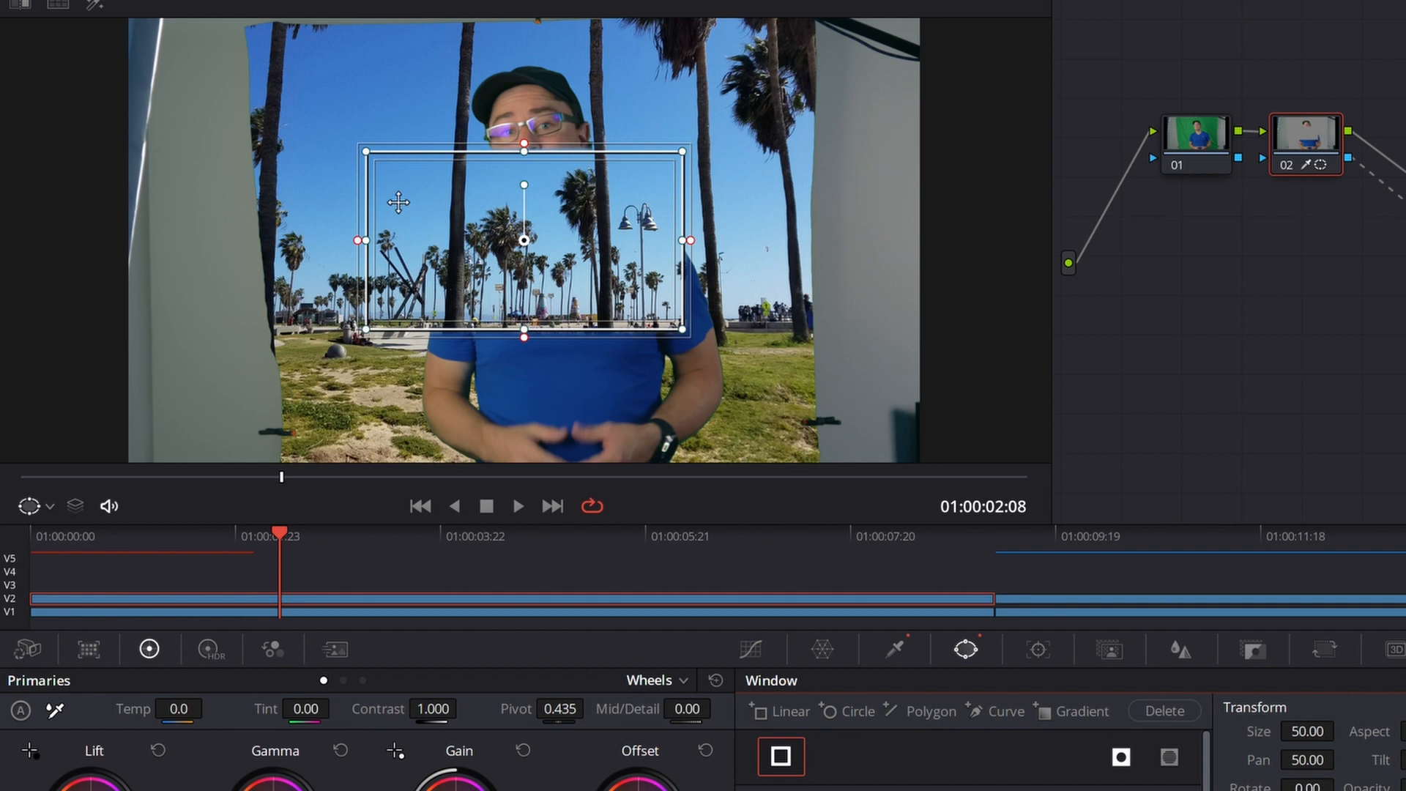
Step: Stretch the window's corners to just inside the green screen's edges and below the frame, and turn off the window's inversion
drag(366, 152, 269, 42)
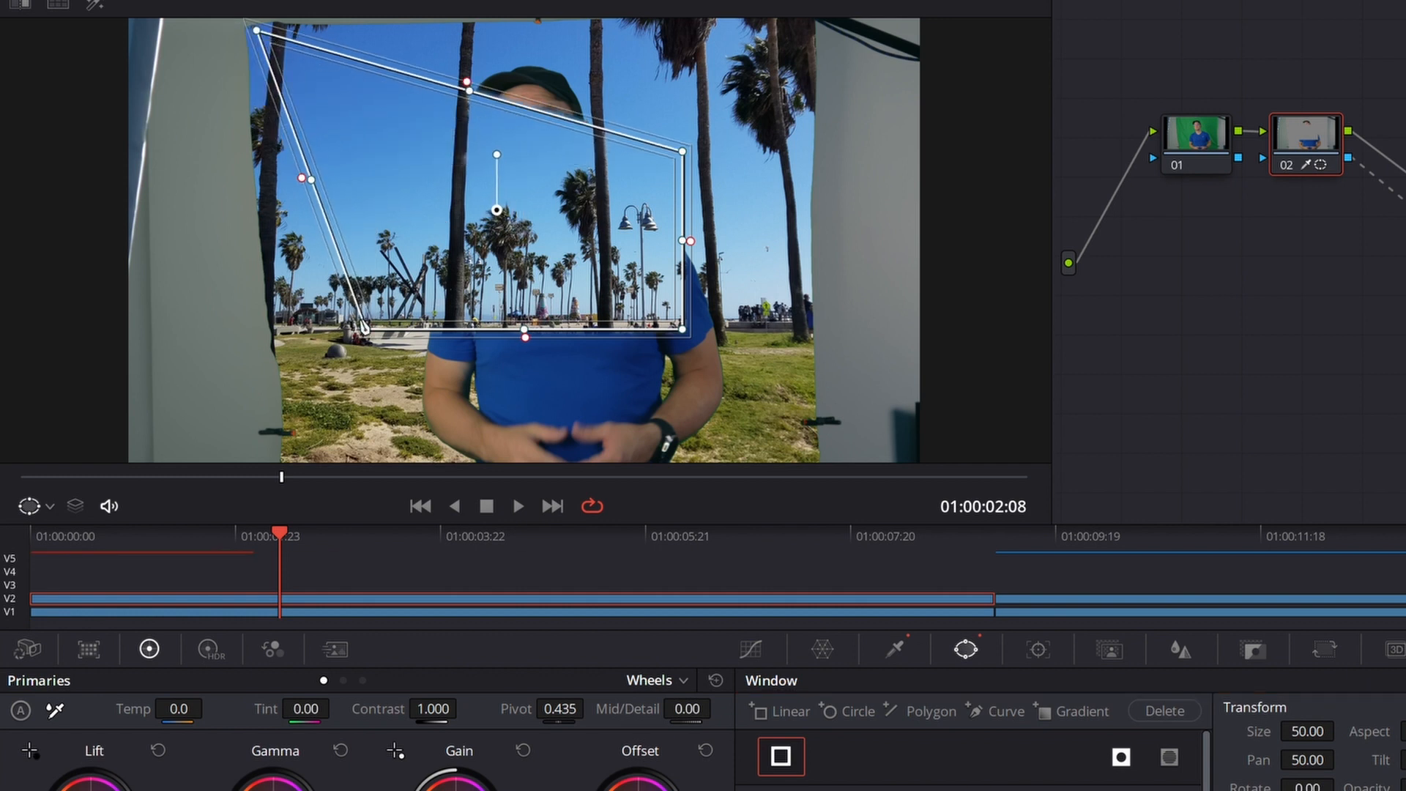
drag(364, 329, 308, 486)
drag(691, 348, 806, 433)
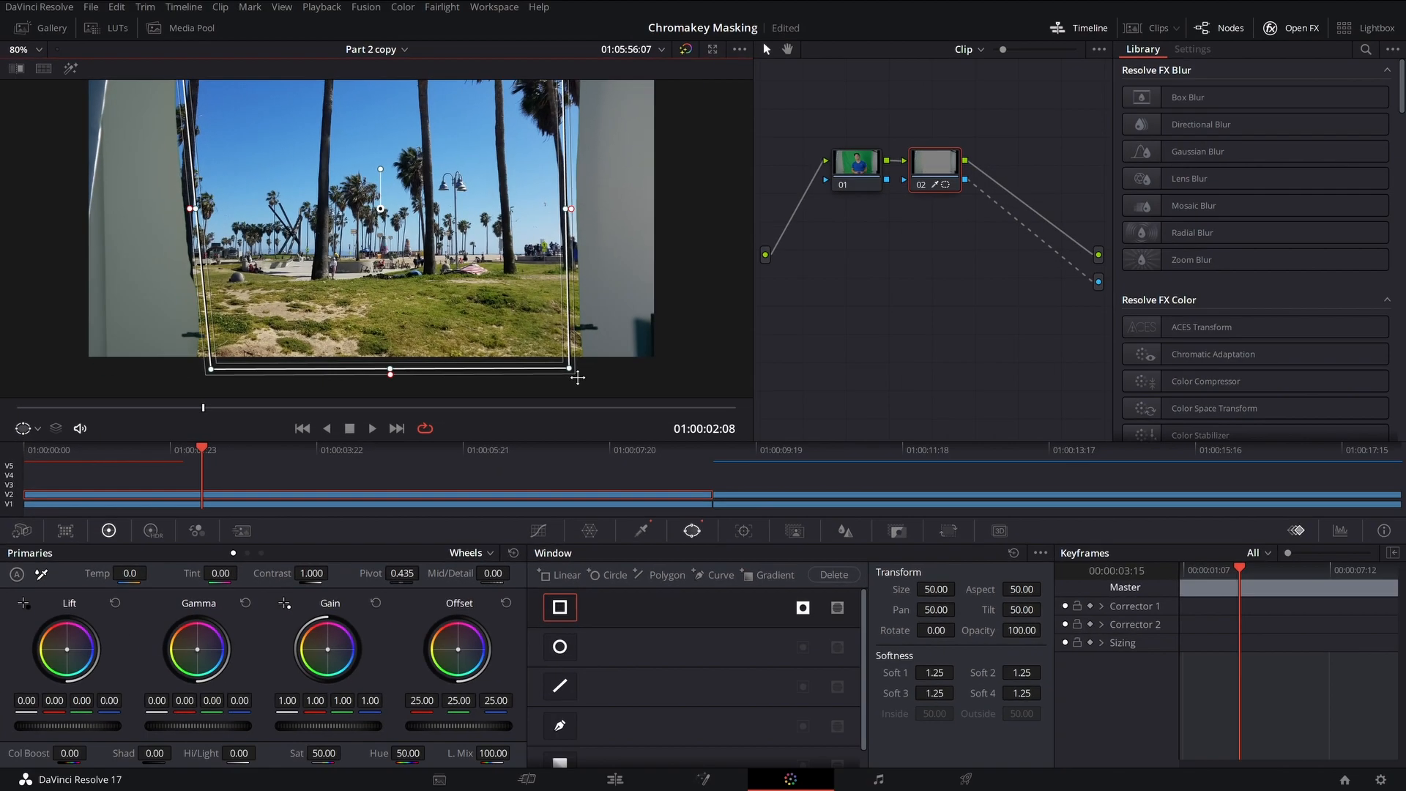
click(804, 608)
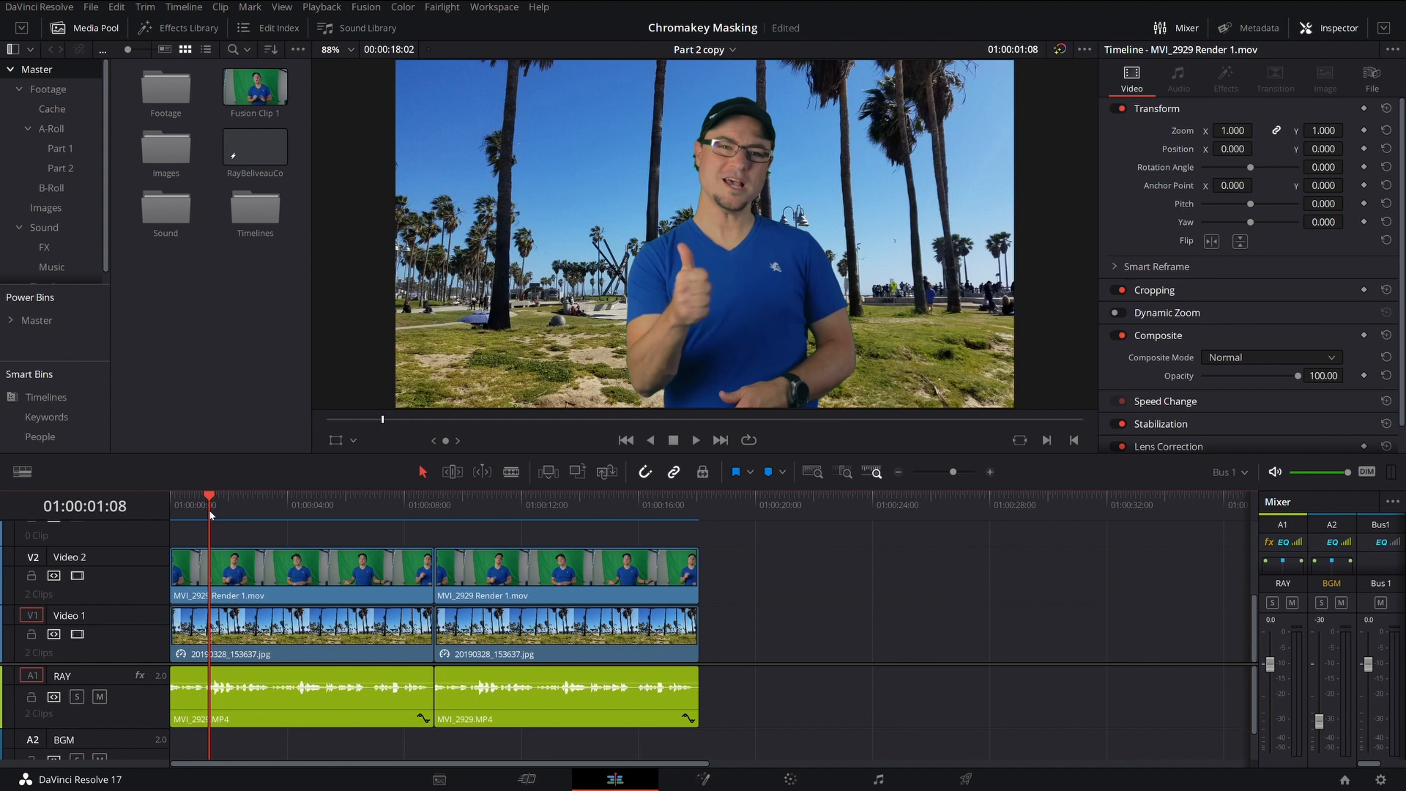
Step: Return to the Edit page and scrub through the first clip to check the subject composited over the beach background
drag(210, 515, 266, 514)
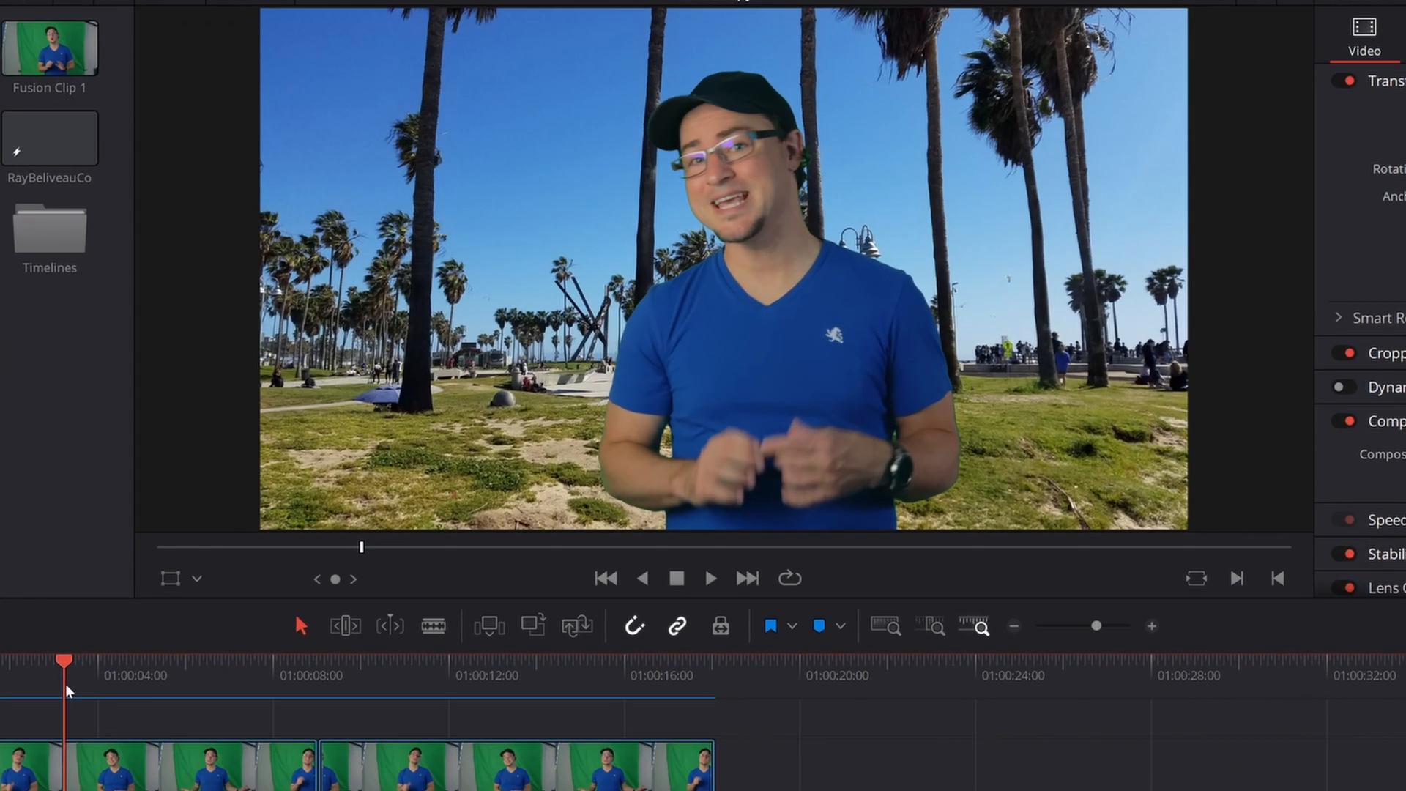
drag(65, 683, 62, 684)
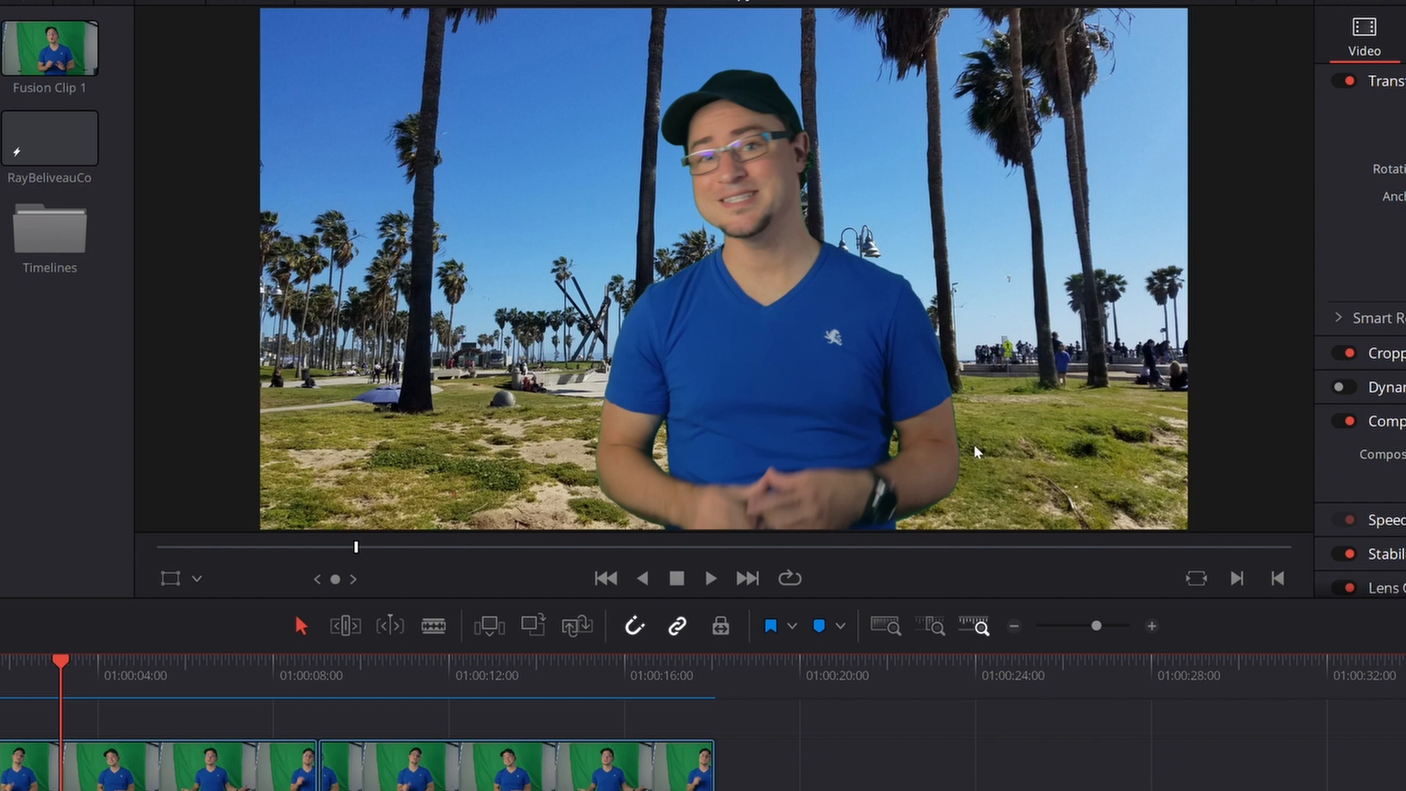
Step: Examine the keyed edges around the subject's arms, hands, shirt and head close up against the beach background
scroll(975, 448, up, 6)
click(1193, 471)
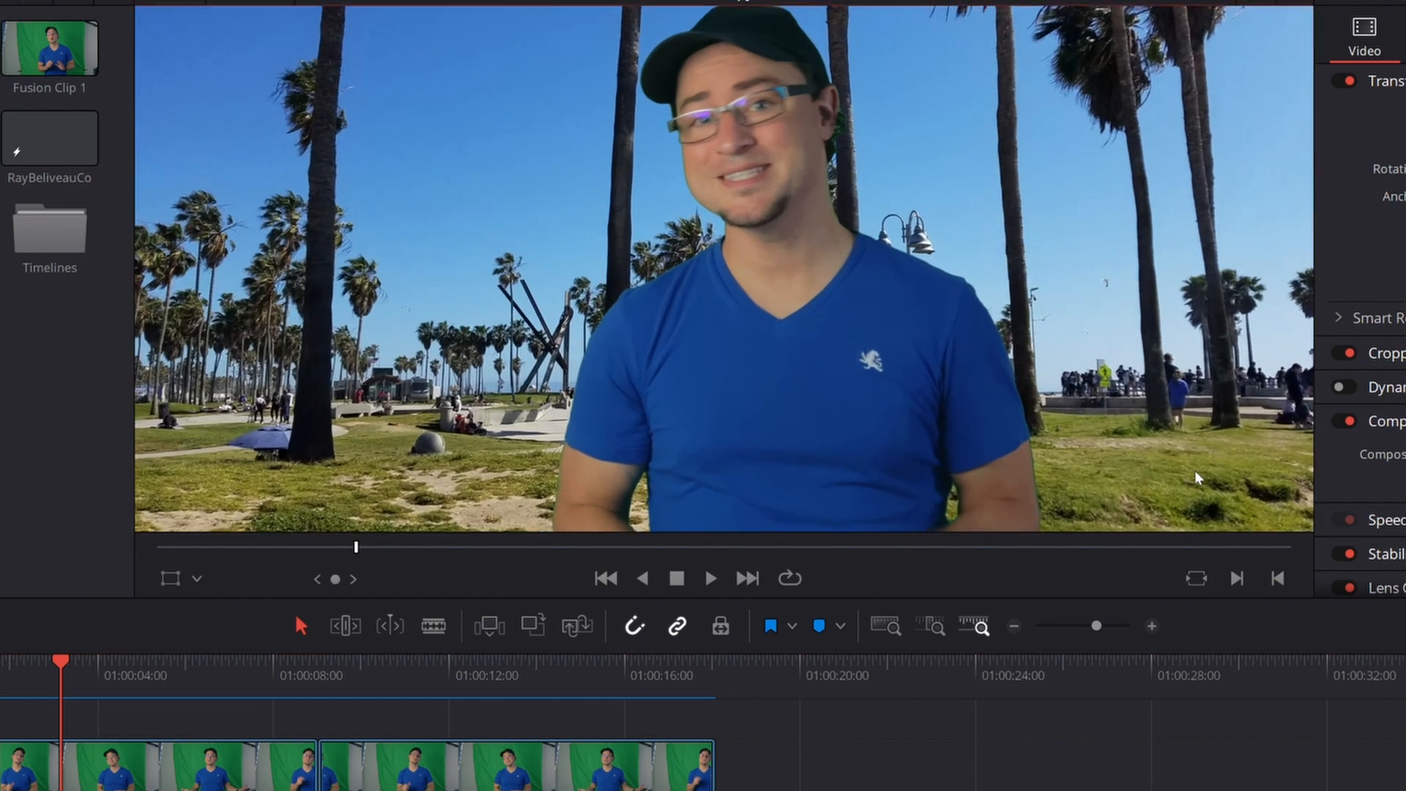
scroll(1050, 467, up, 2)
scroll(1049, 464, up, 2)
drag(1047, 460, 873, 309)
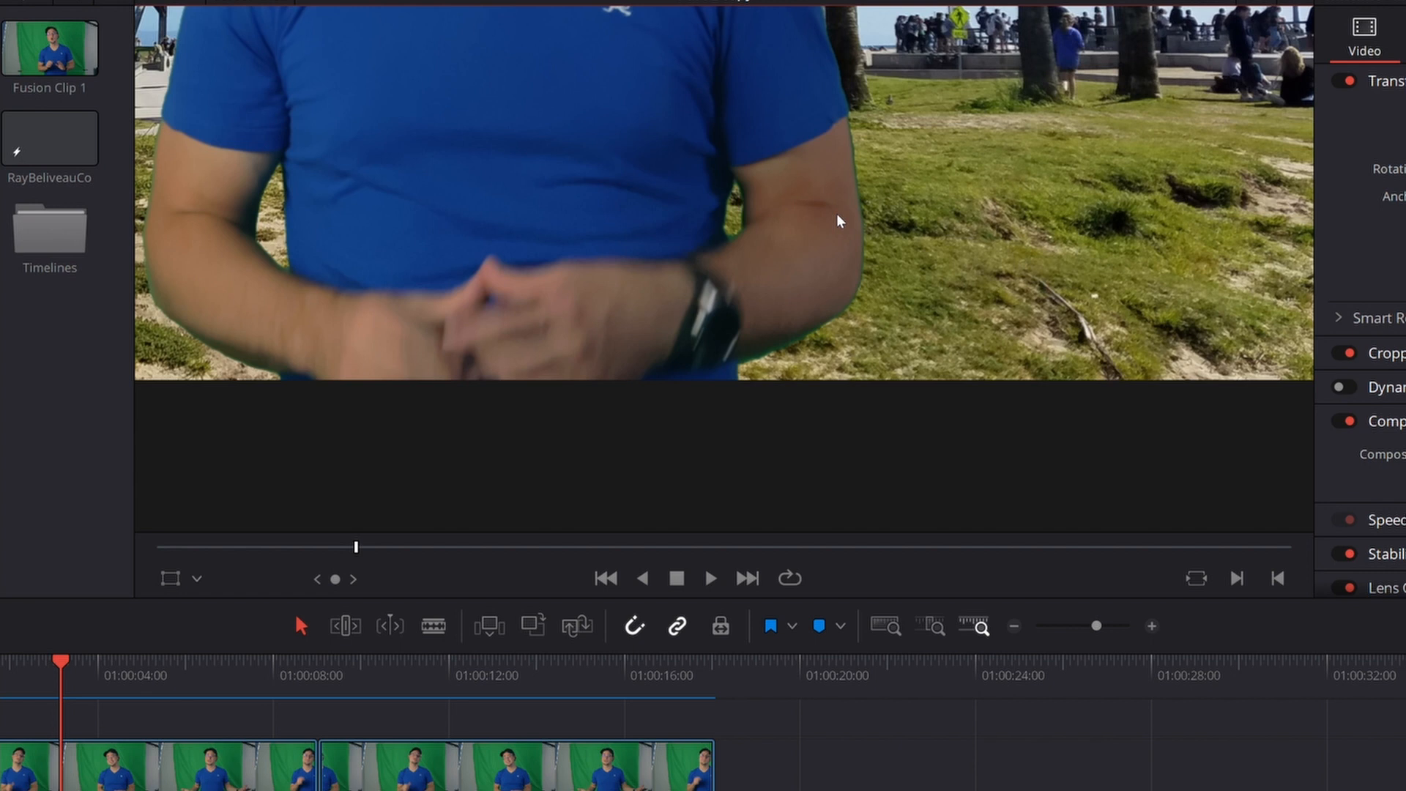
drag(848, 166, 989, 302)
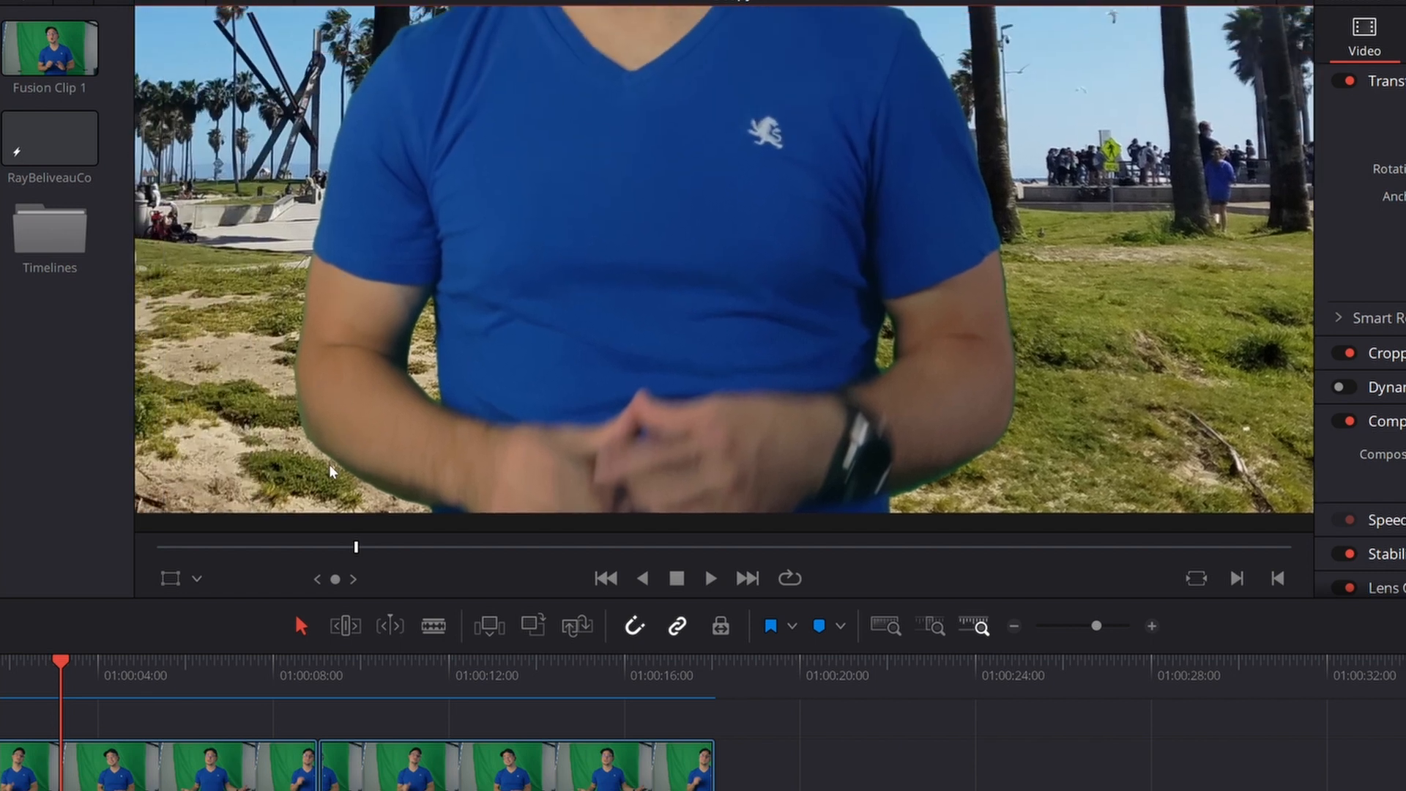
drag(792, 133, 784, 448)
drag(732, 186, 747, 258)
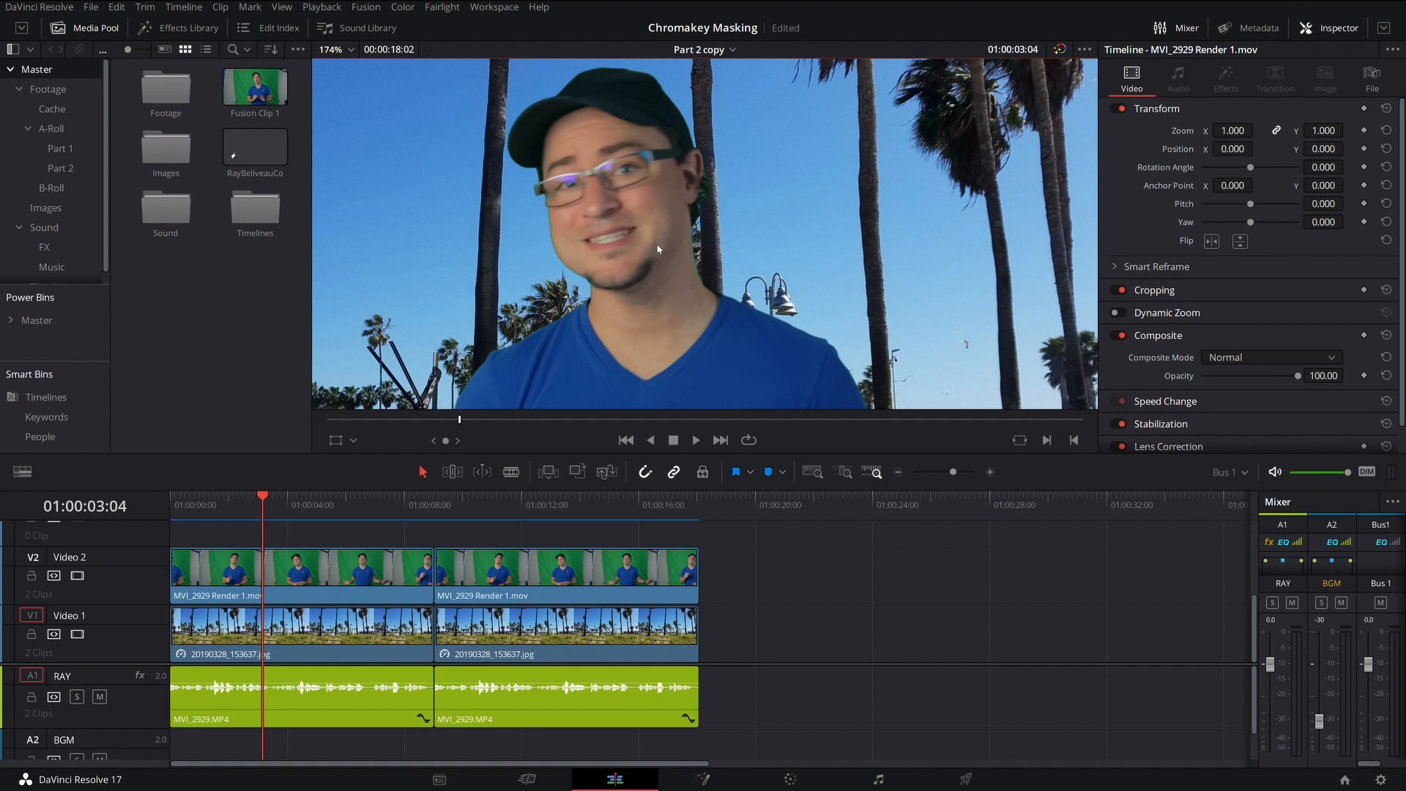
Step: Open the second green-screen clip on the Fusion page and insert a Delta Keyer between MediaIn1 and MediaOut1
click(473, 574)
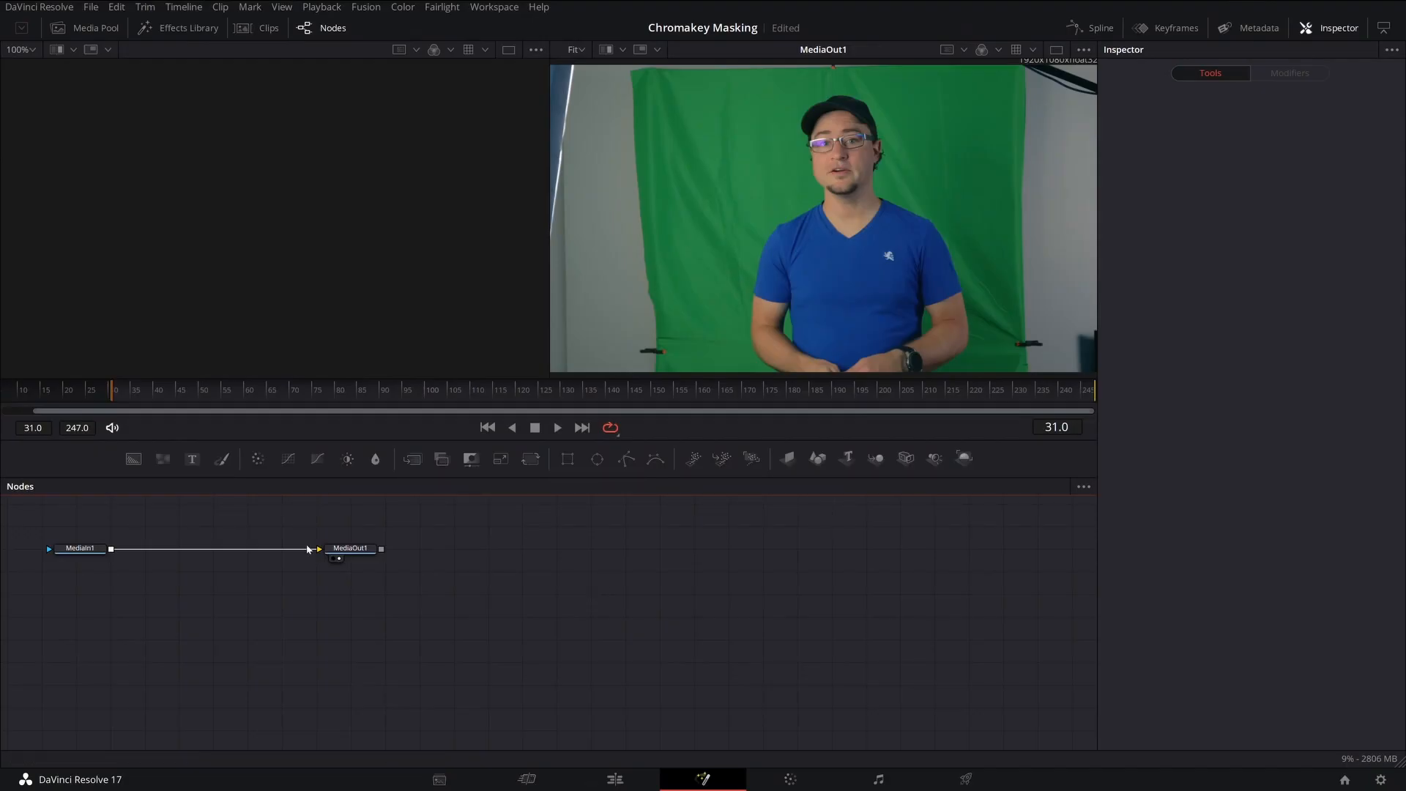
click(189, 27)
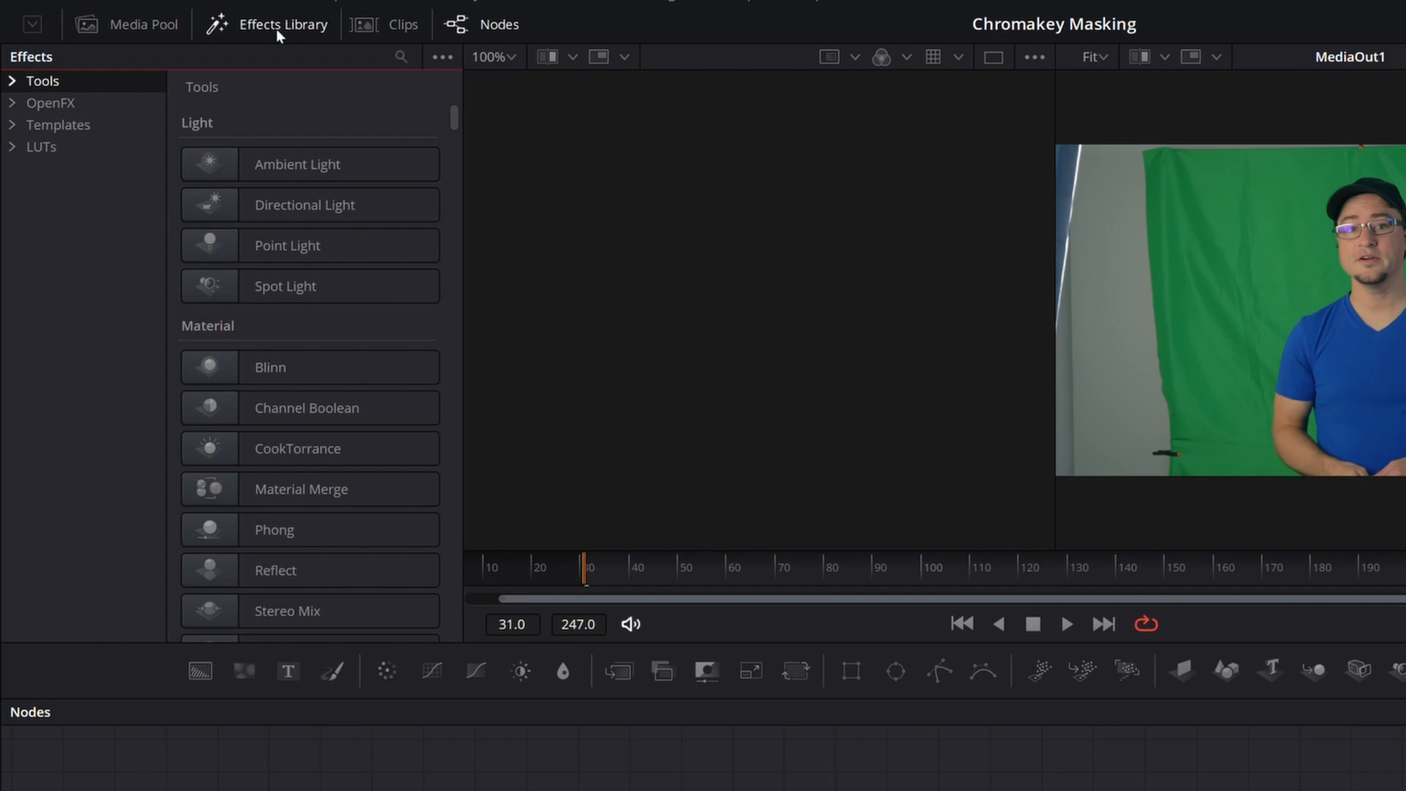
click(399, 57)
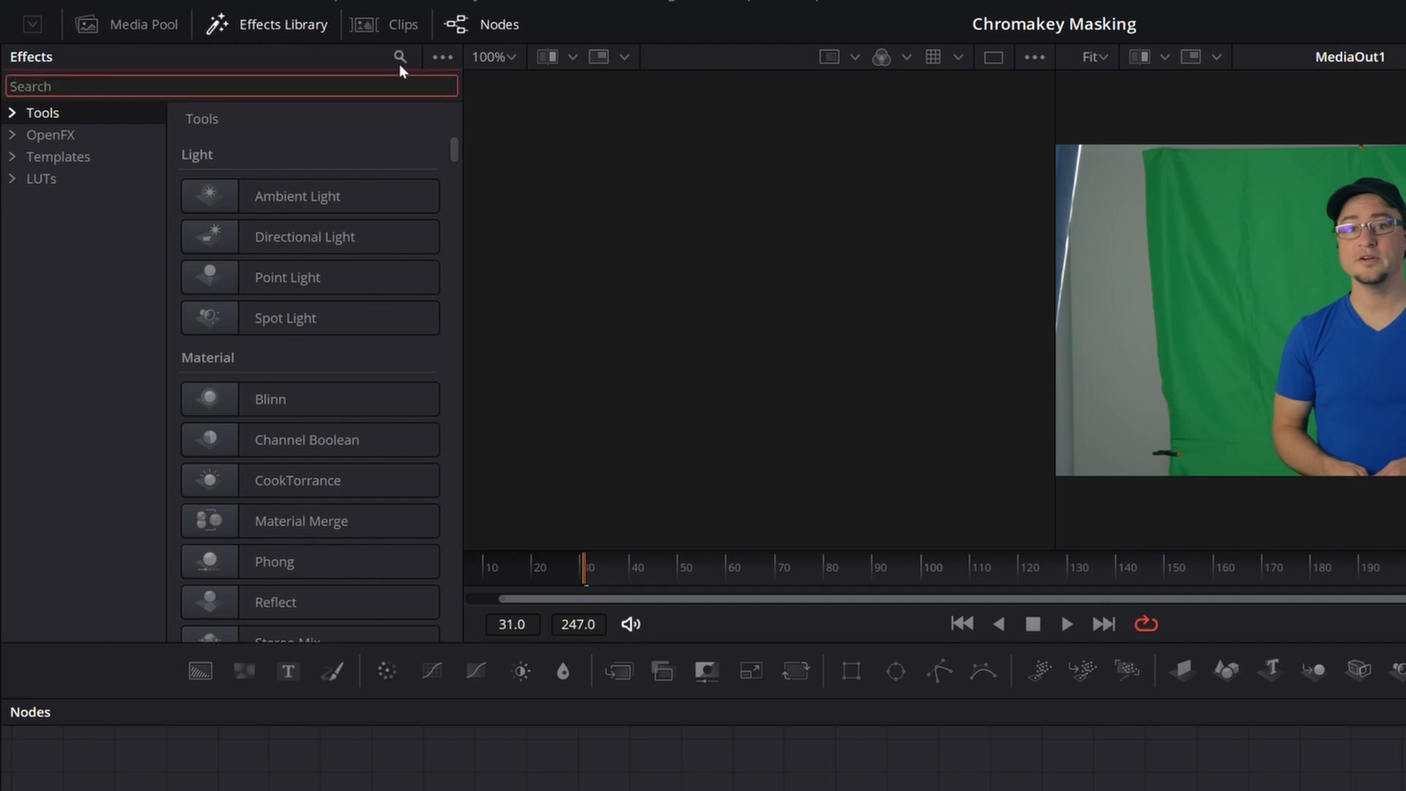
text(delta)
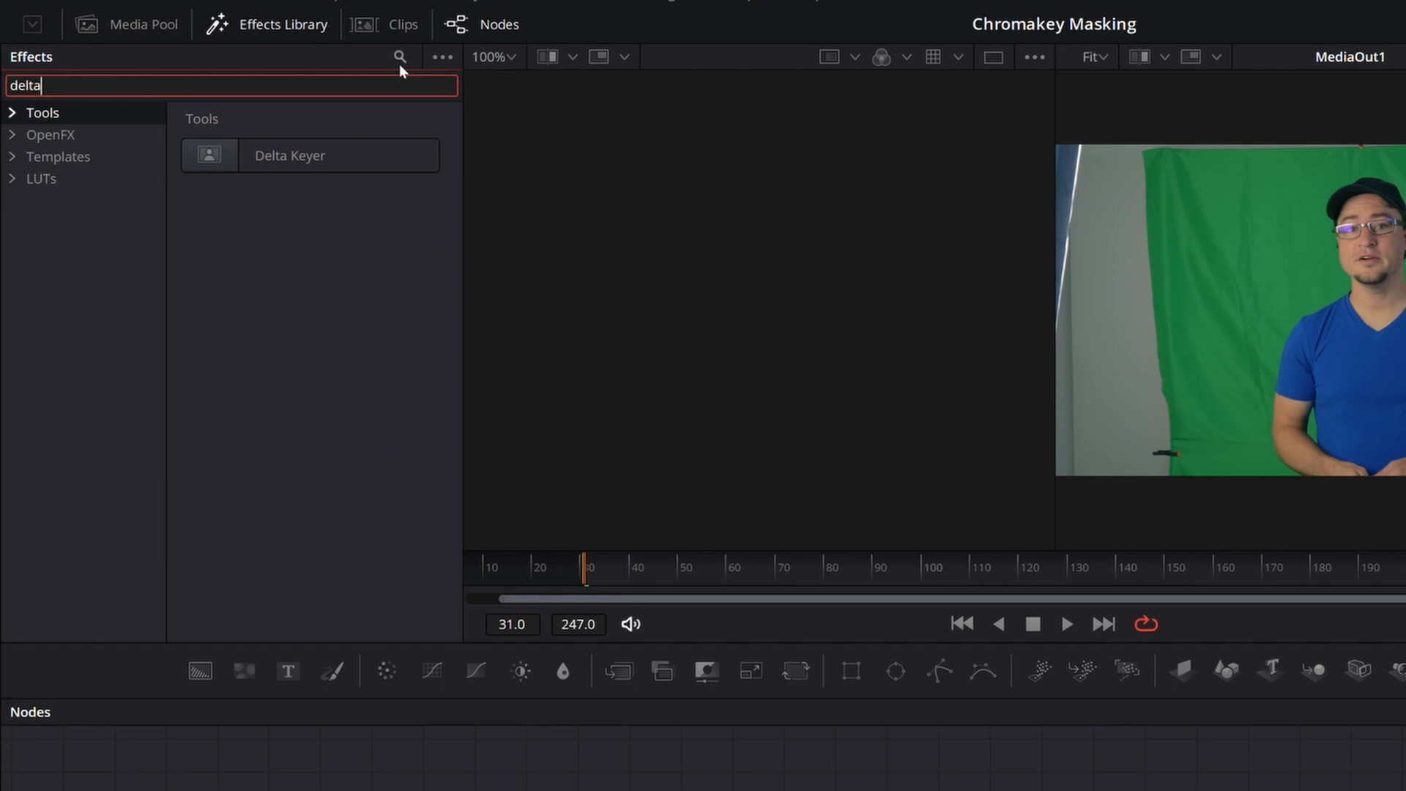
click(281, 165)
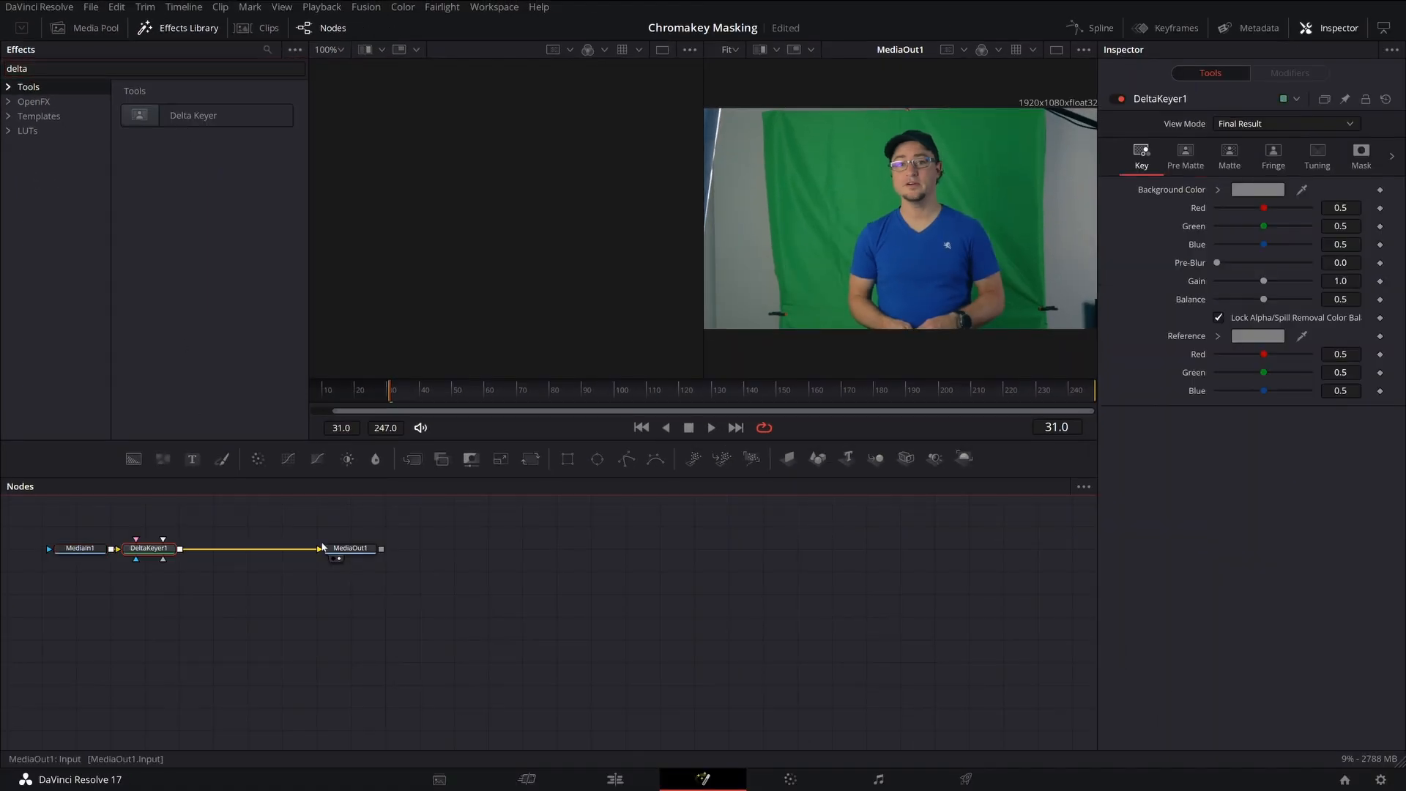
Step: Hide the effects library, merge a Background node with the Delta Keyer's output, and swap the merge inputs so the keyed clip is the foreground
click(178, 28)
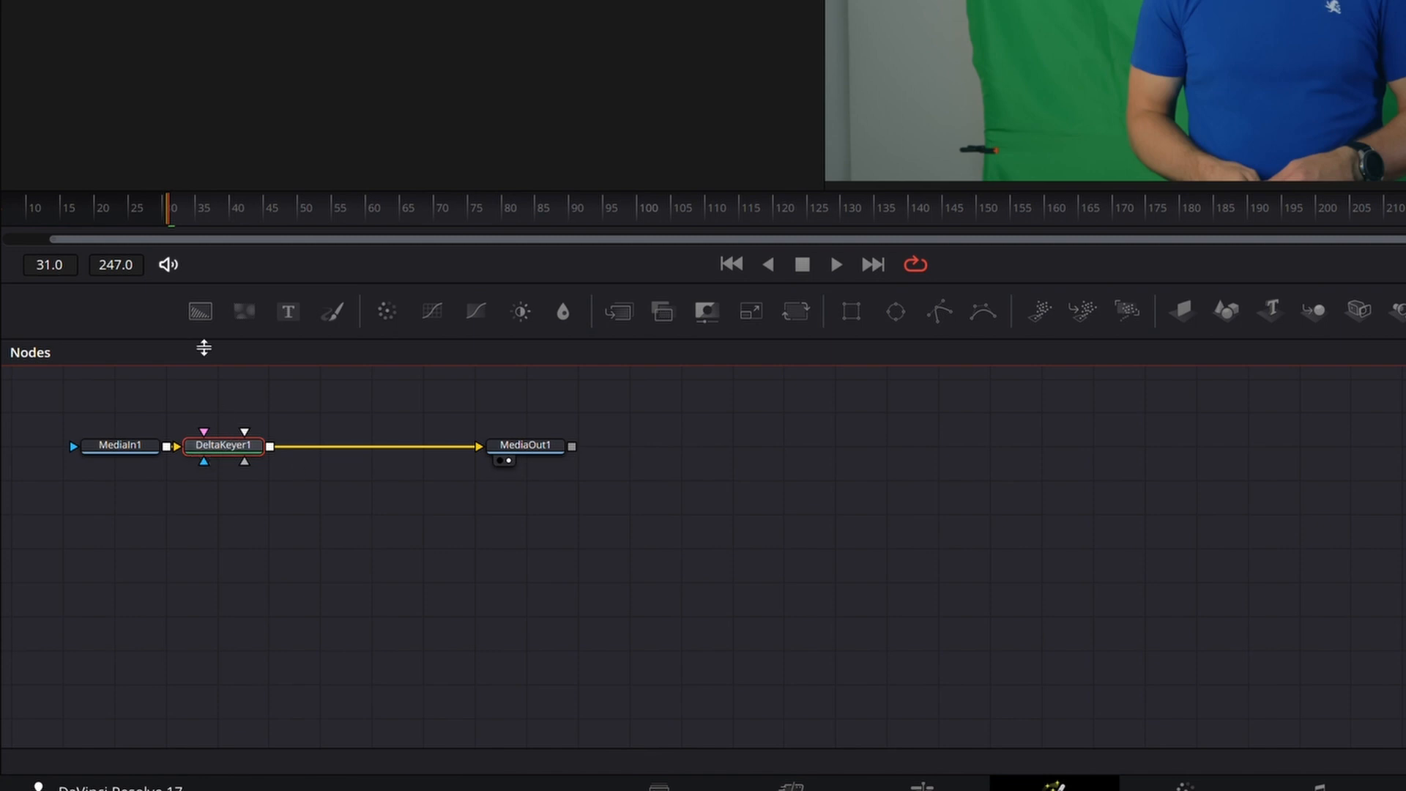
click(196, 318)
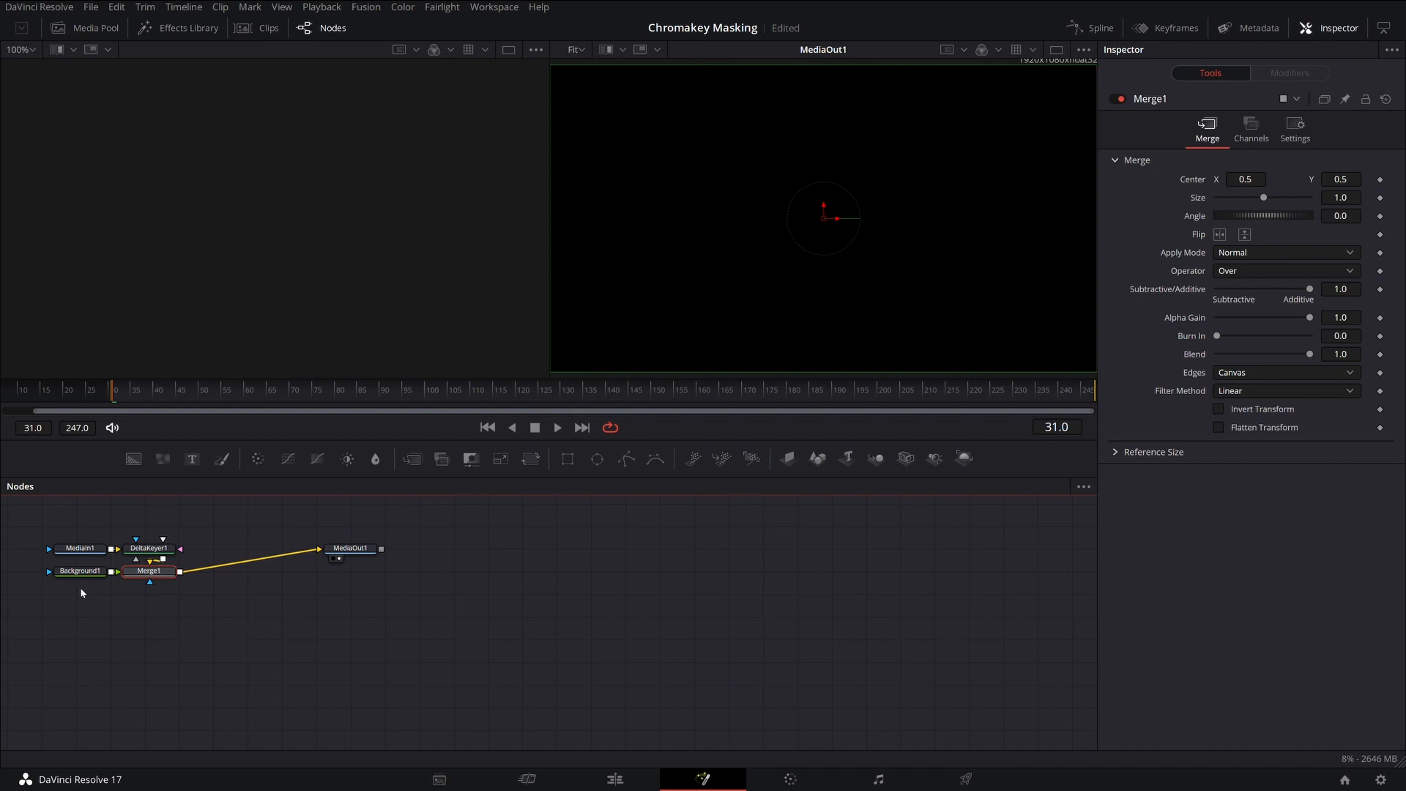
key(ctrl+t)
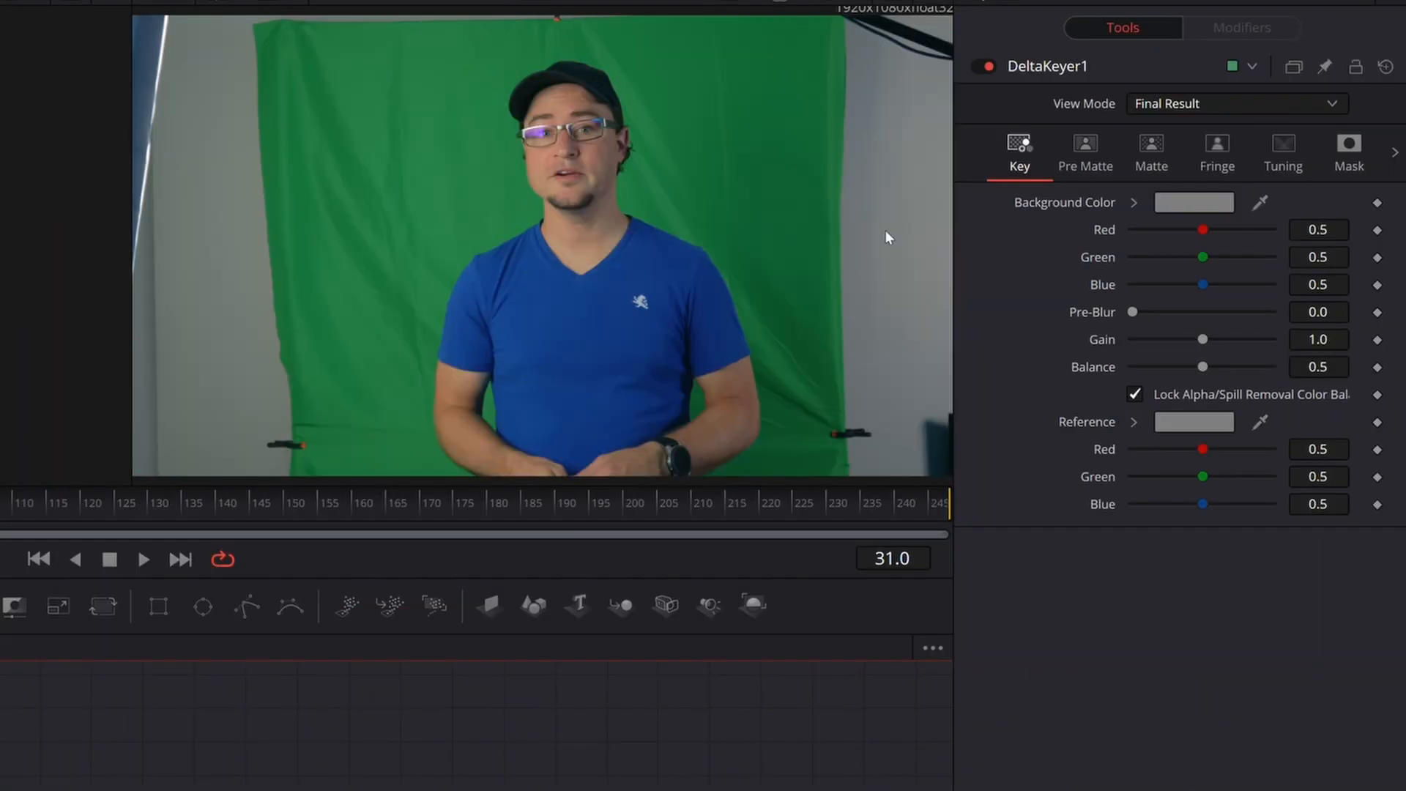
Step: Sample the green screen beside the subject as the Delta Keyer's background color
click(1258, 203)
drag(1257, 203, 396, 183)
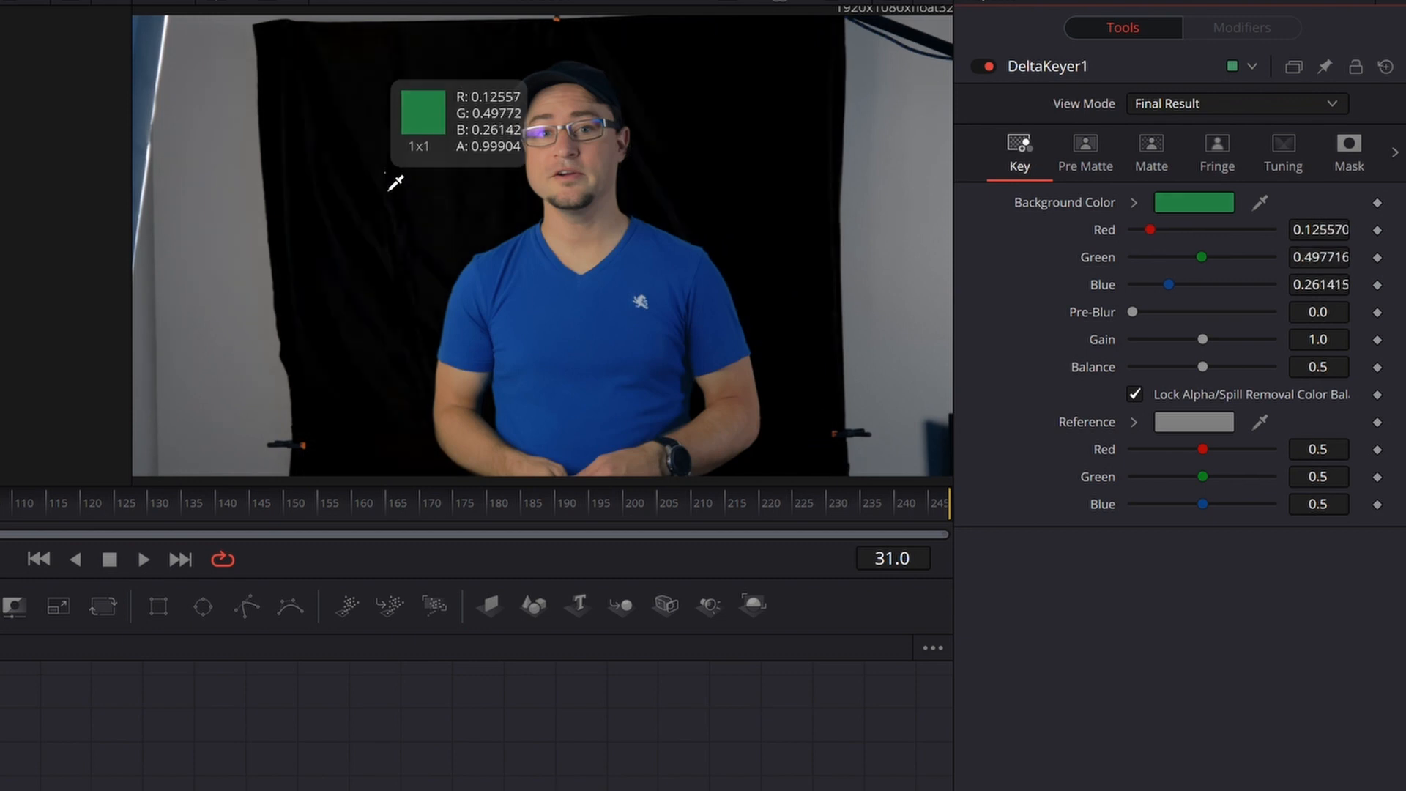
drag(395, 182, 396, 182)
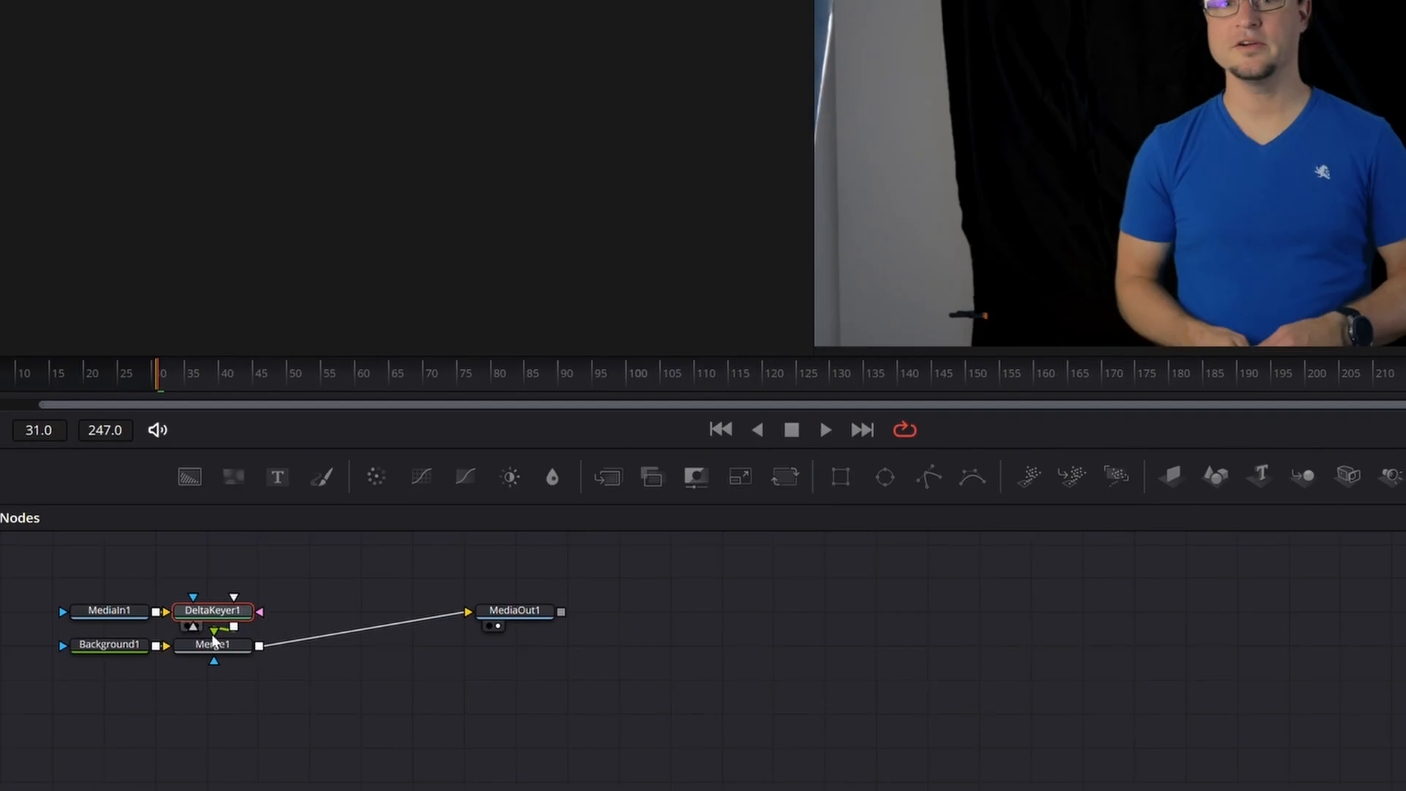
Step: Add a Rectangle mask below Merge1 and connect it to the merge's effect mask input
click(221, 650)
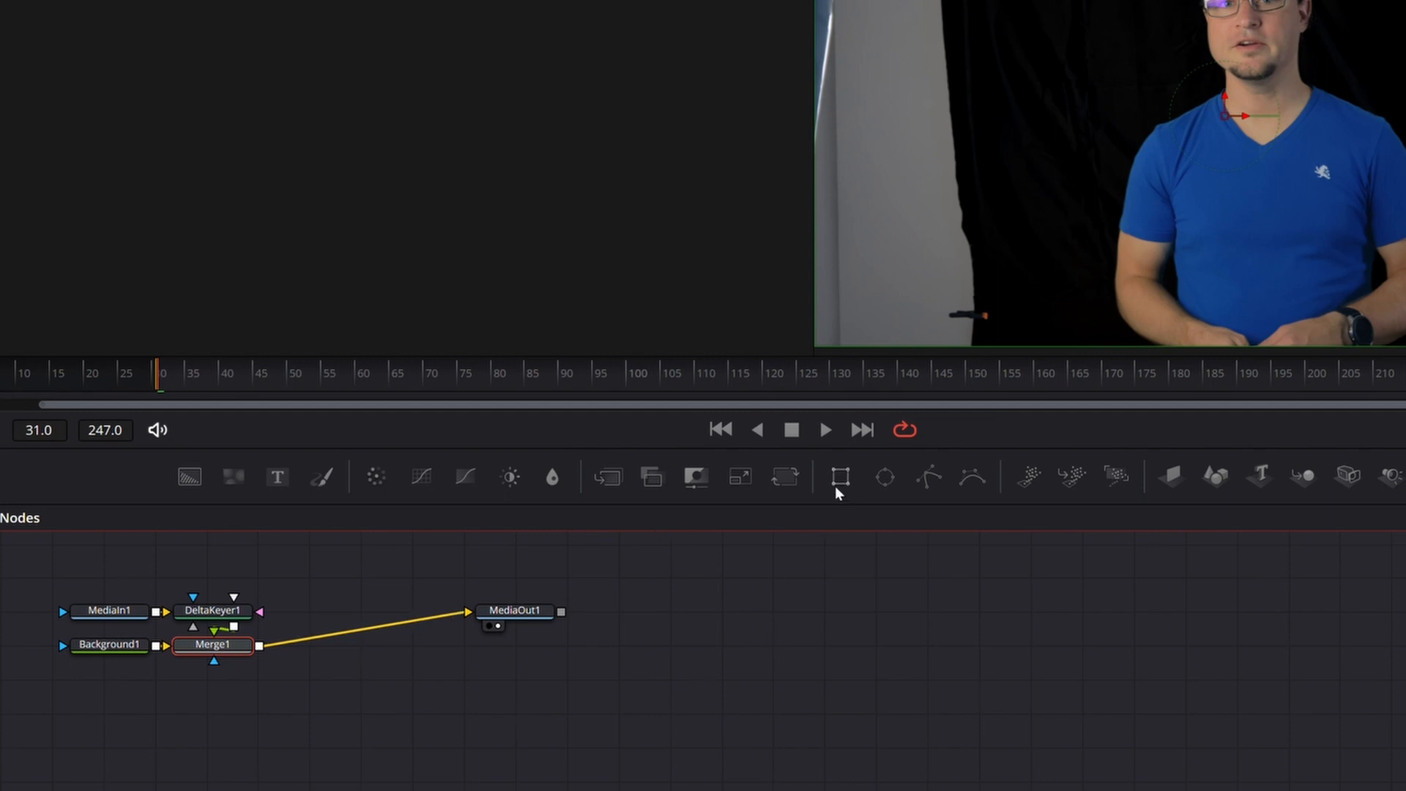
drag(838, 493, 251, 721)
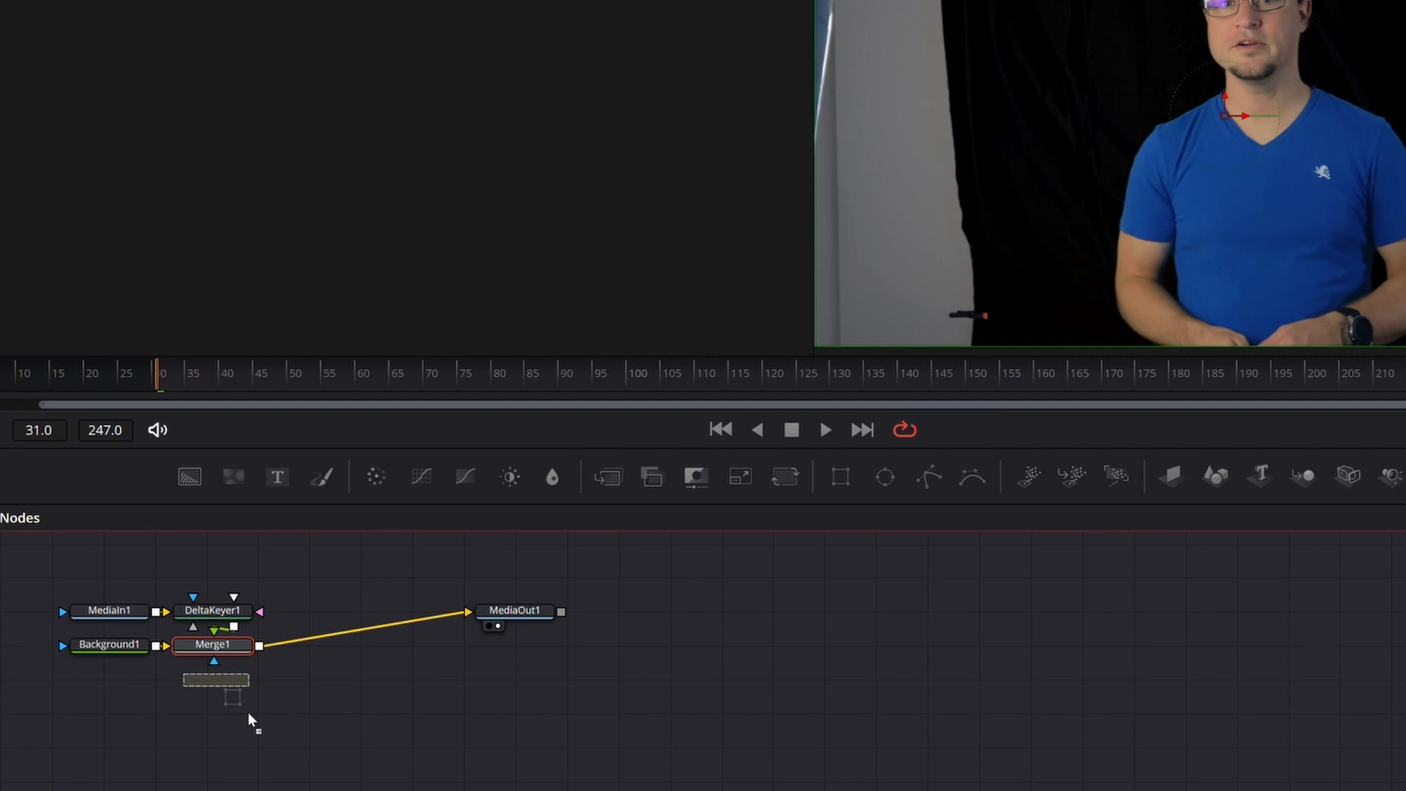
drag(252, 722, 214, 662)
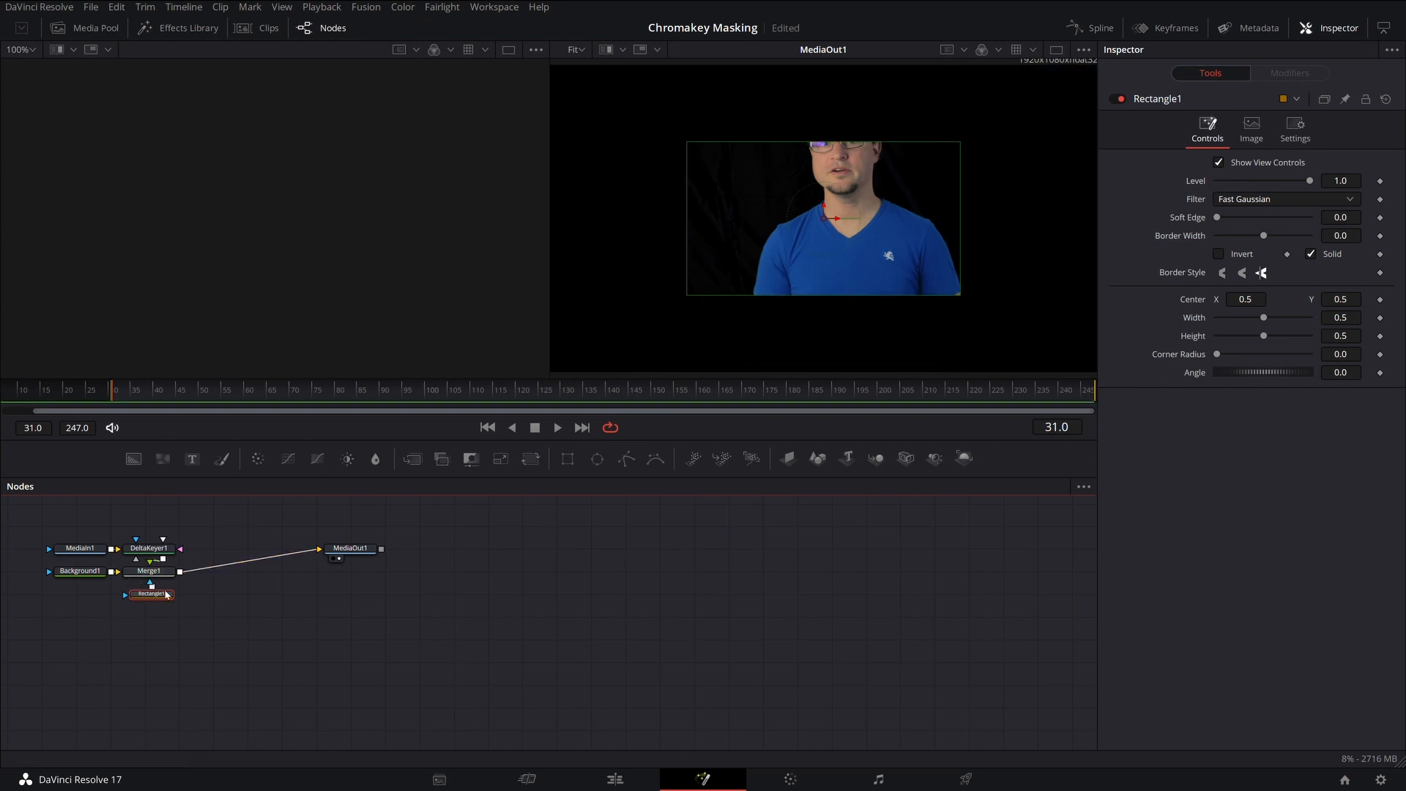
Step: Fit the rectangle mask inside the green screen, about 0.58 wide and 1.04 high, centered near 0.52, 0.44, and save the project
drag(774, 140, 793, 72)
drag(962, 253, 984, 258)
drag(821, 219, 834, 242)
drag(848, 87, 850, 77)
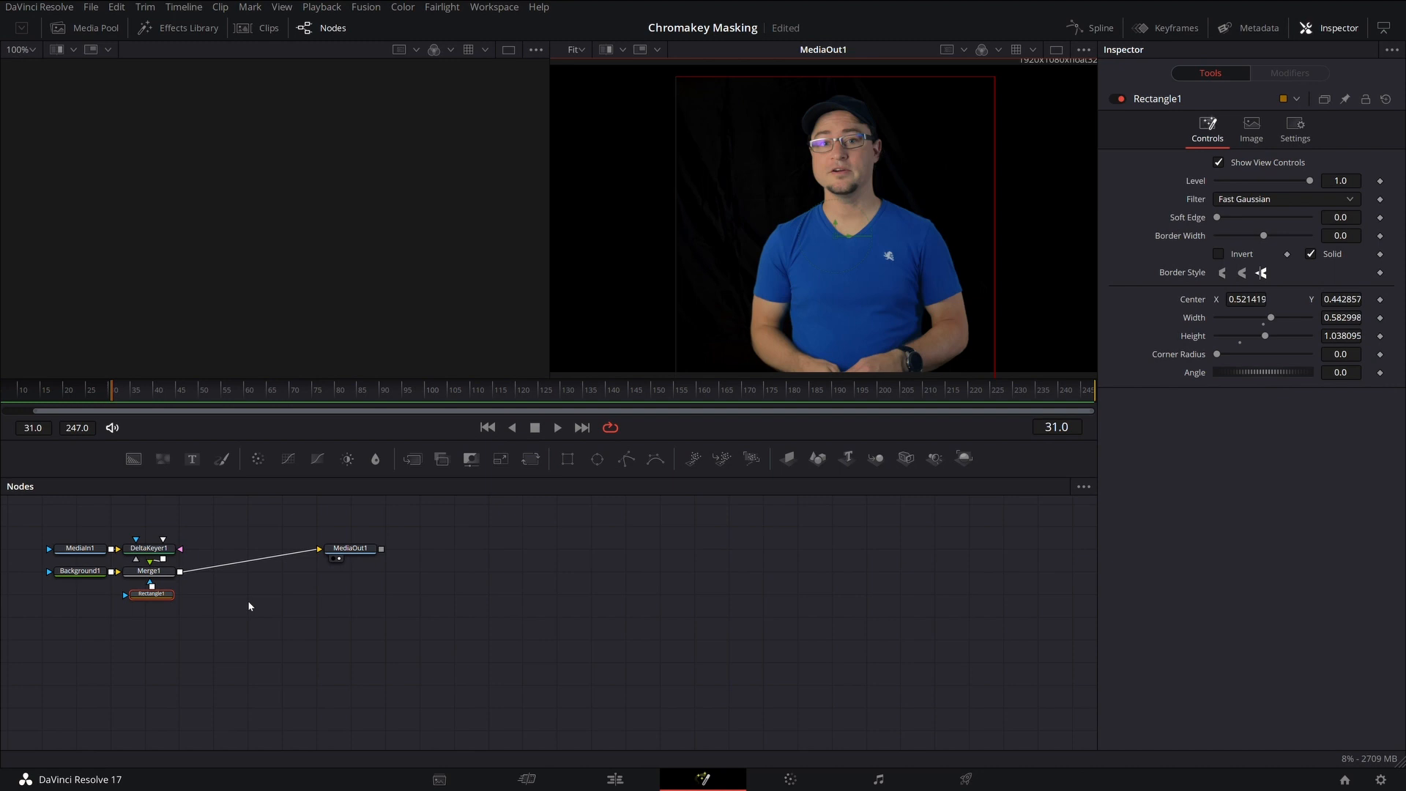
click(225, 594)
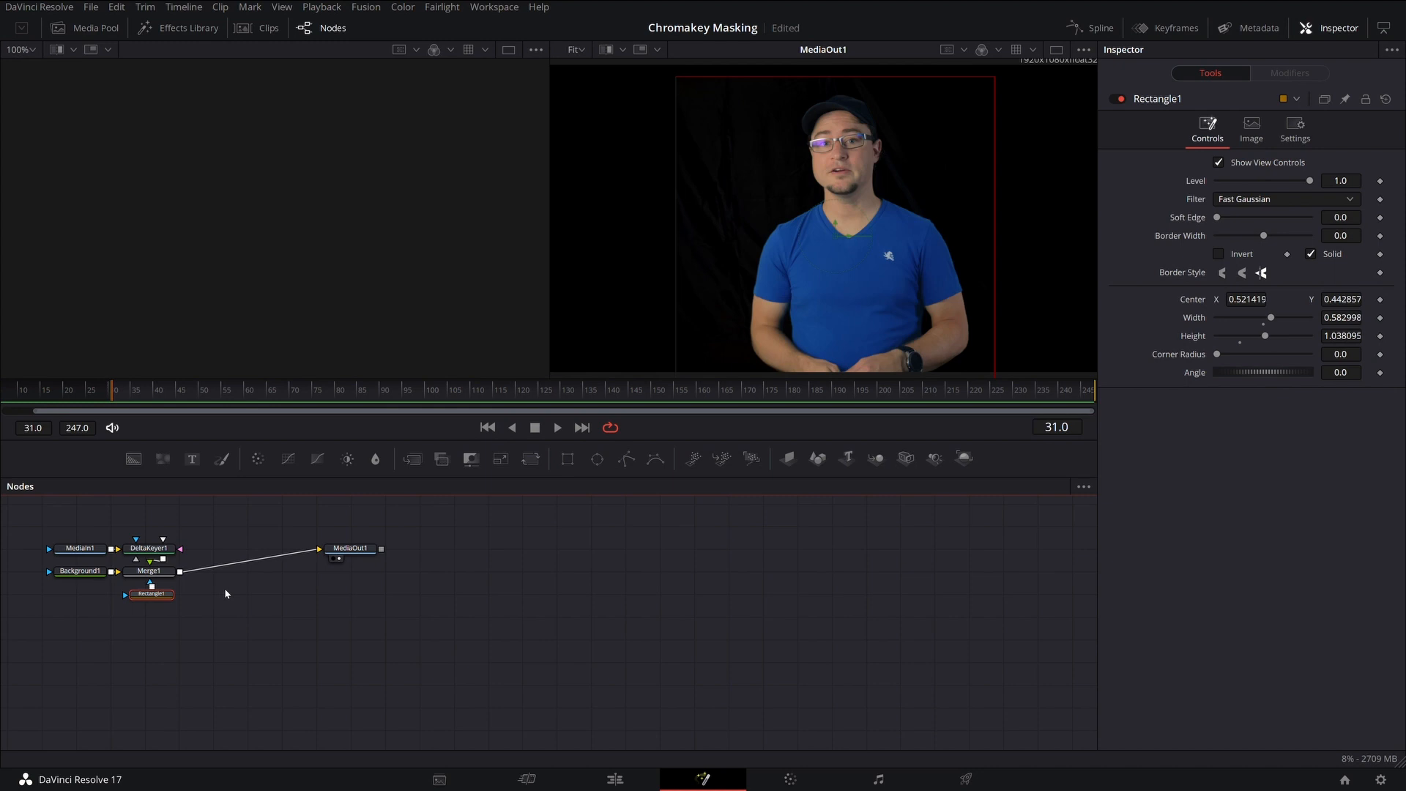
key(ctrl+s)
Step: Check the masked clip on the Edit page, and make the Background1 node fully transparent on the Fusion page
click(645, 783)
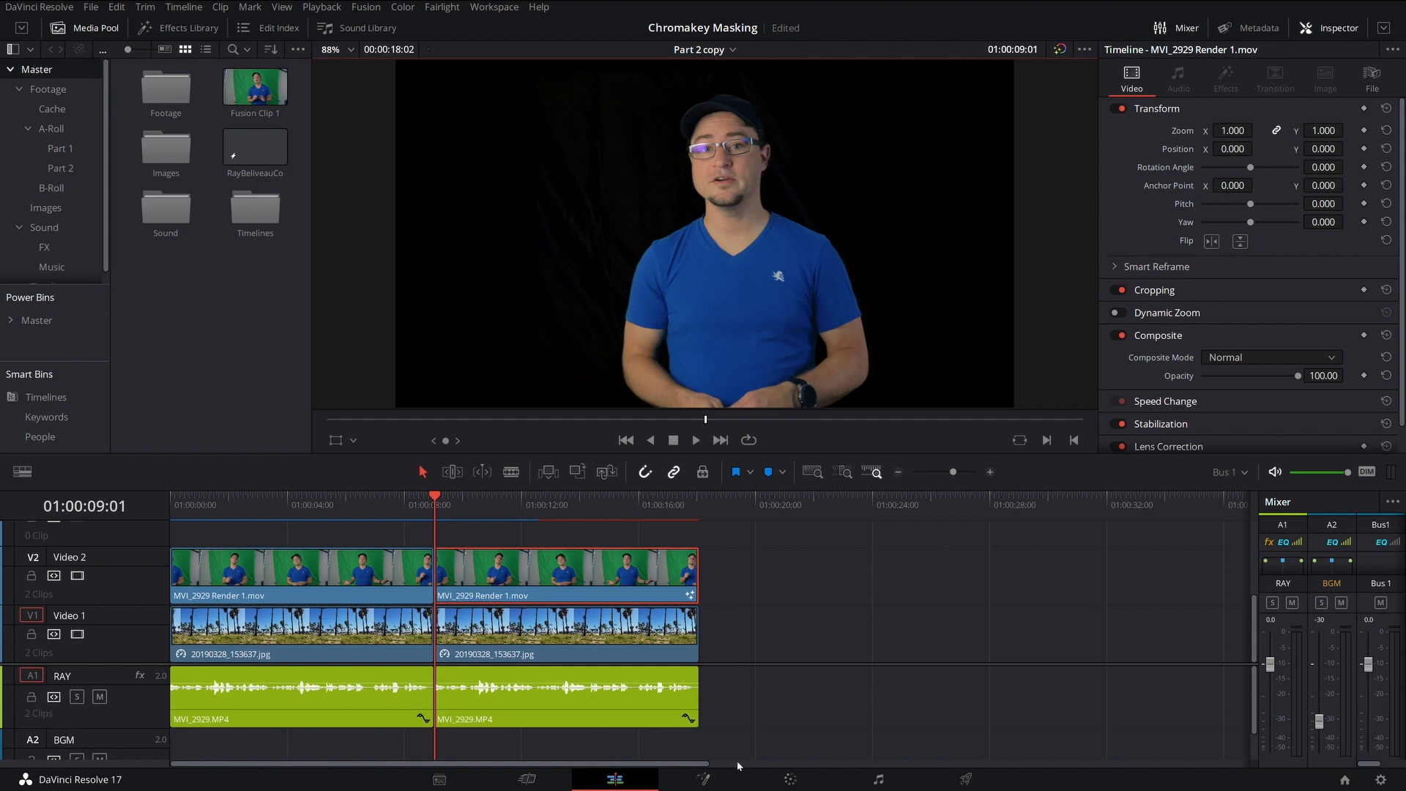
click(703, 779)
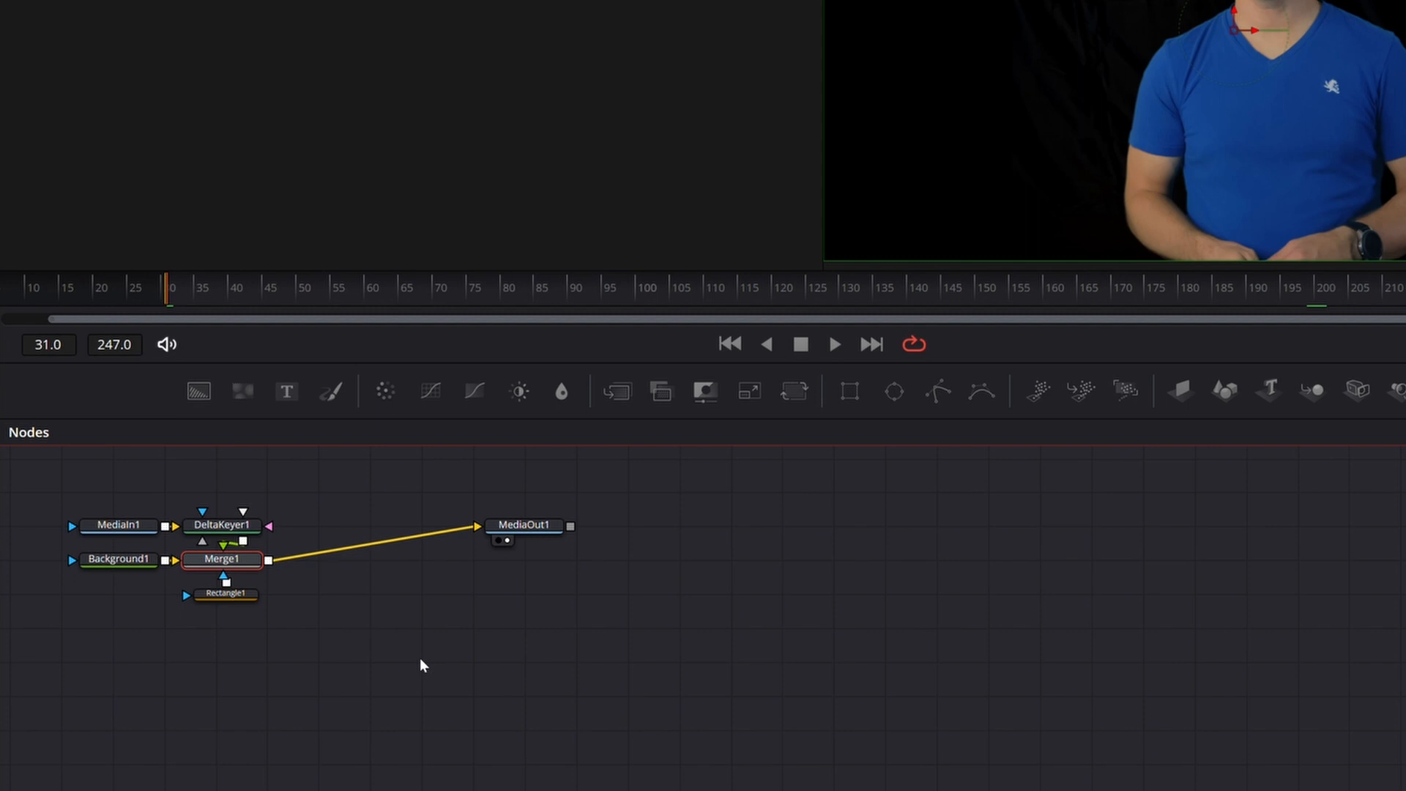
click(121, 560)
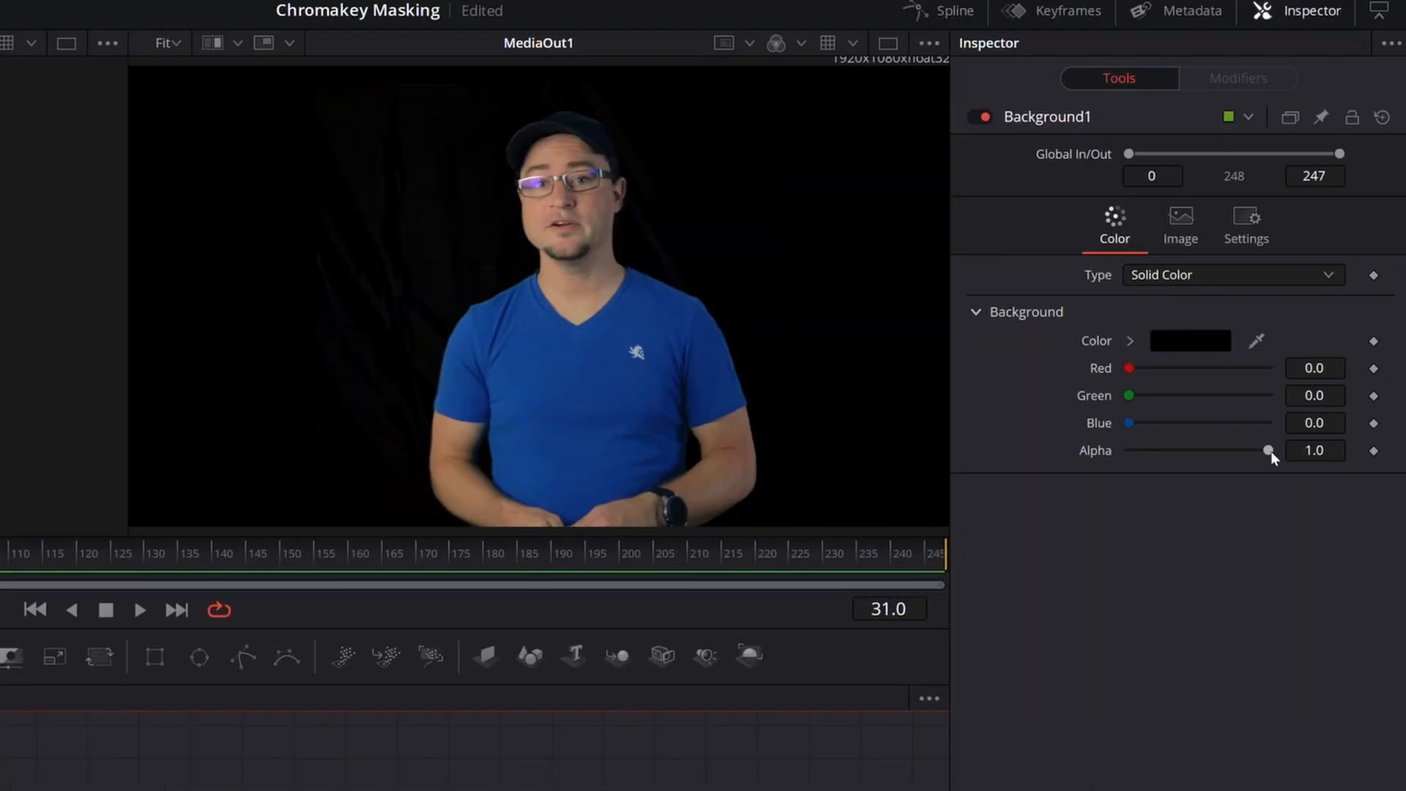
drag(1264, 451, 967, 467)
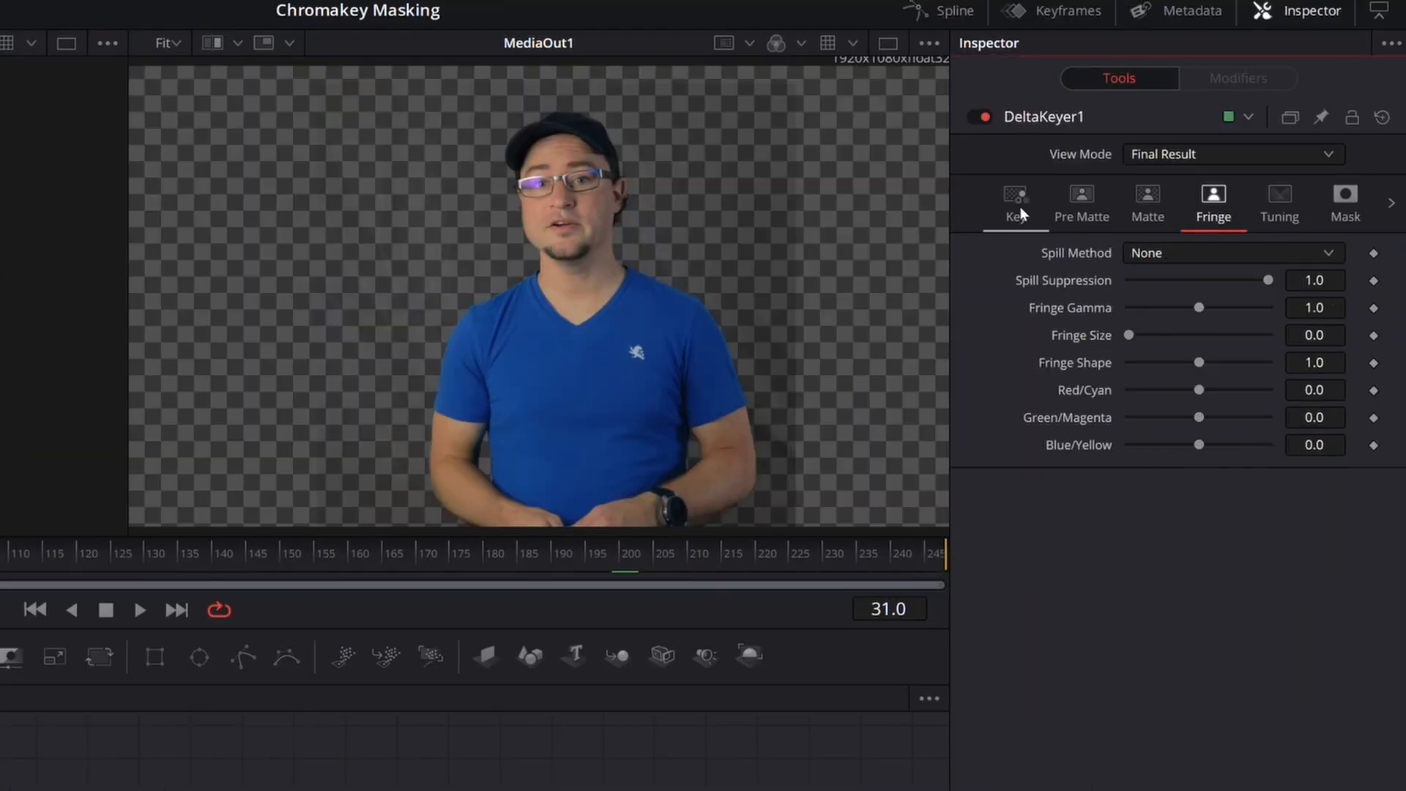
Step: Raise the Delta Keyer's matte low threshold to 0.372 to clear the leftover screen shadows behind the subject
click(1021, 213)
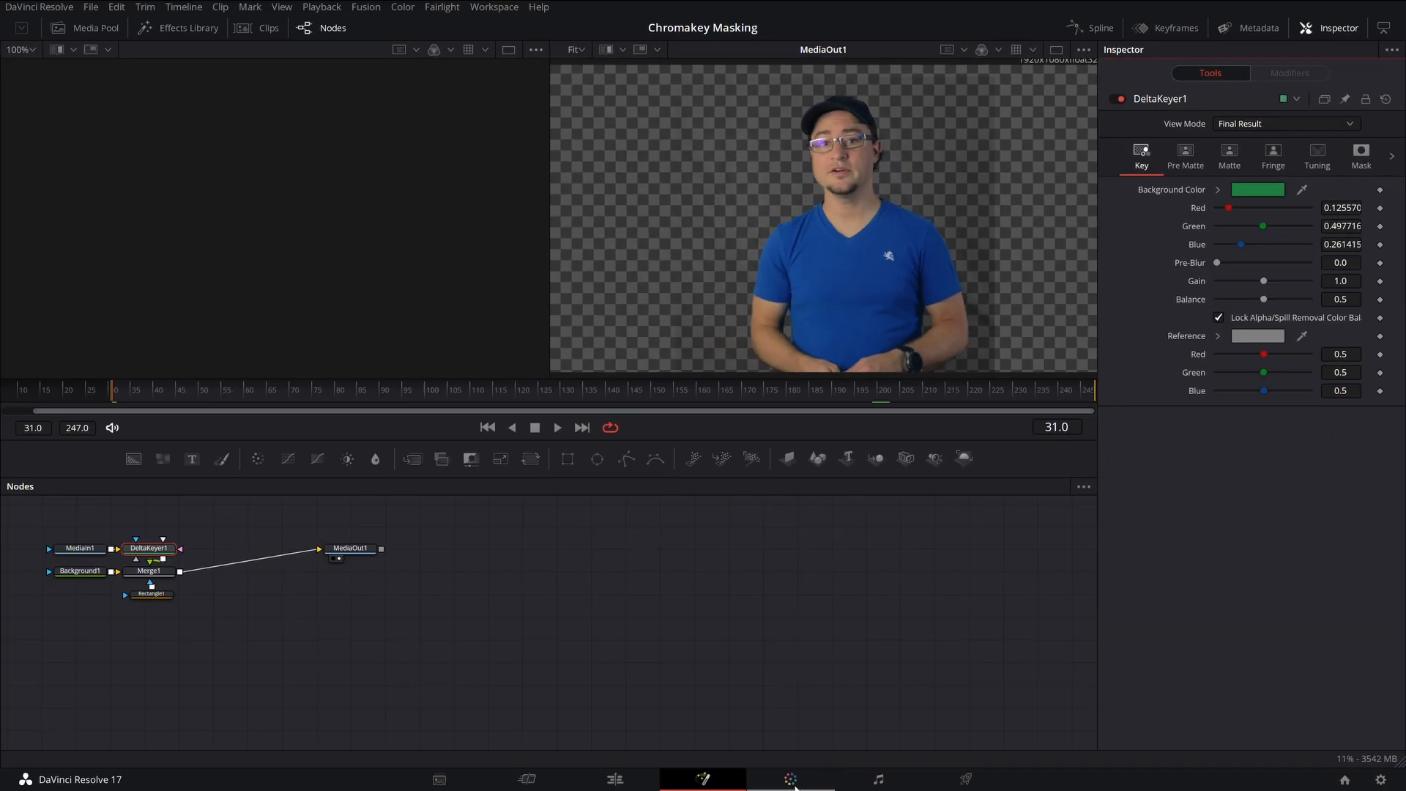
click(637, 786)
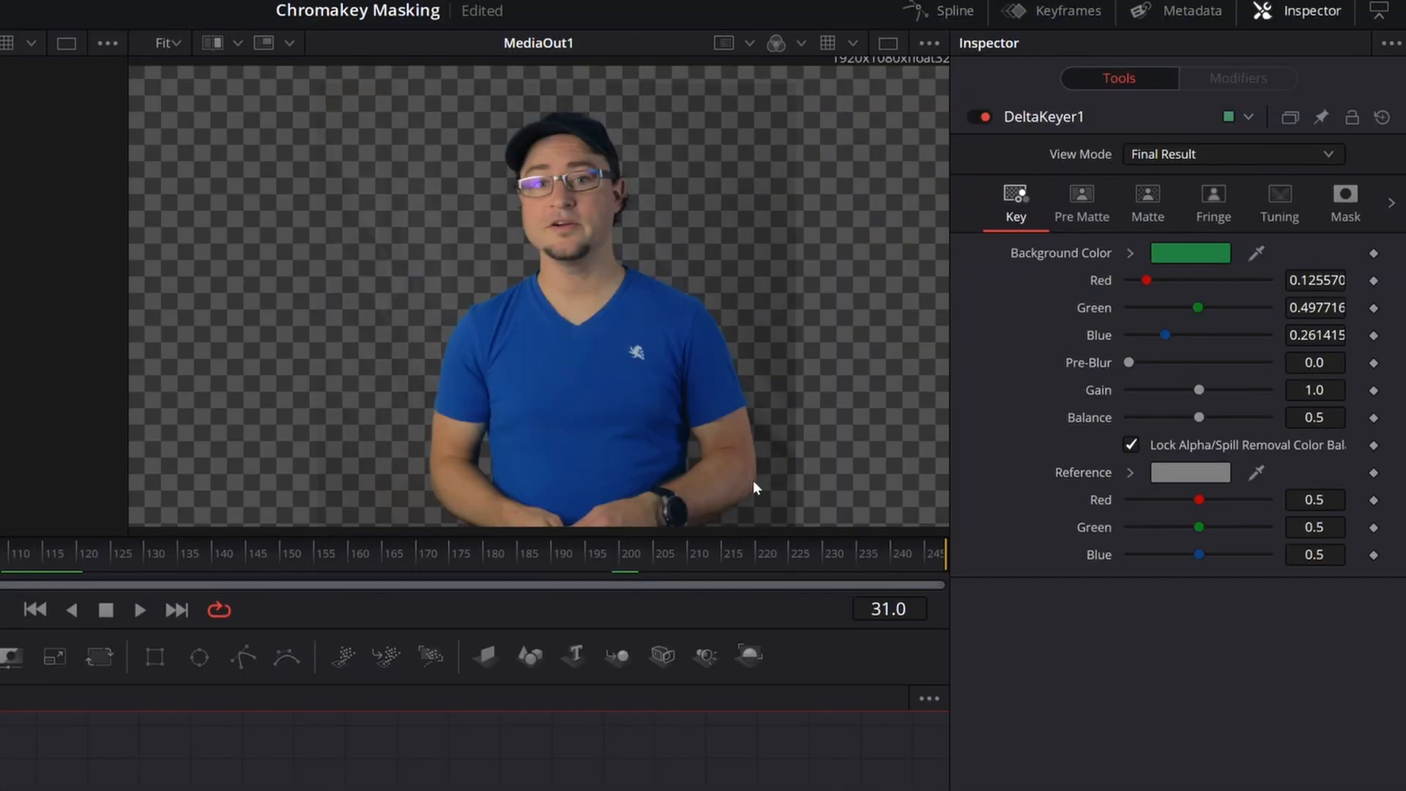
click(1148, 203)
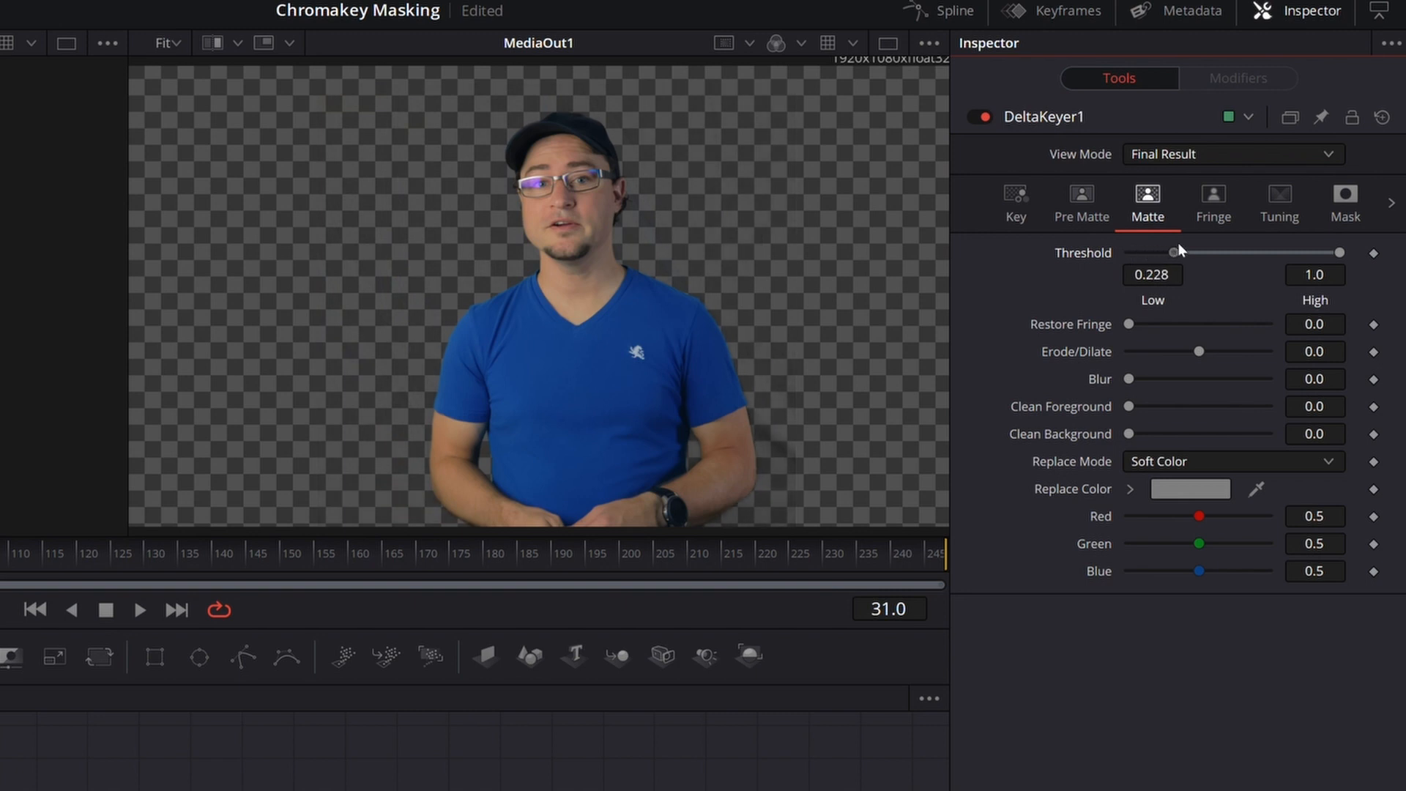
drag(1194, 245, 1206, 244)
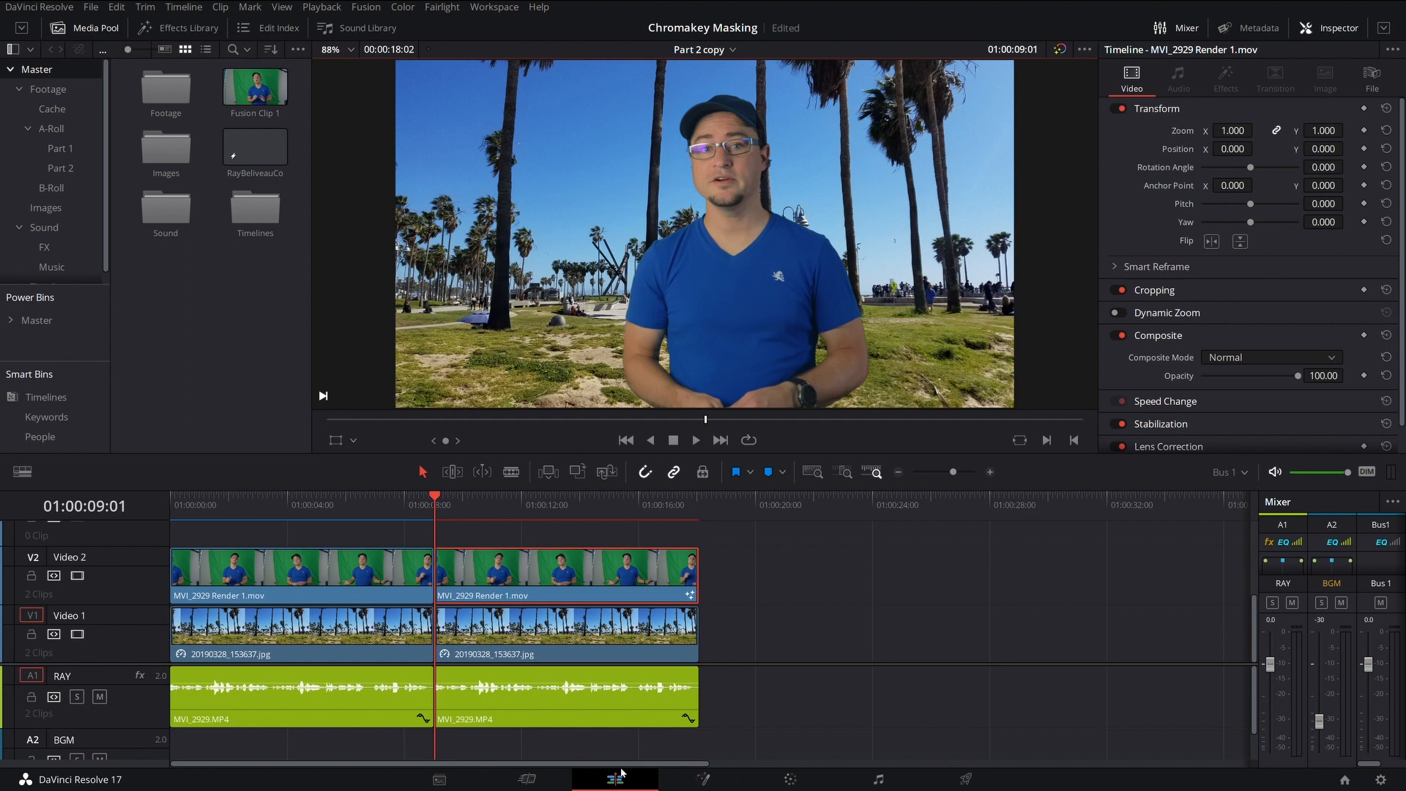
Step: Examine the second clip's keyed edges on the Edit page at 01:00:14:00 and 01:00:15:14, up to the subject's head
scroll(908, 349, up, 4)
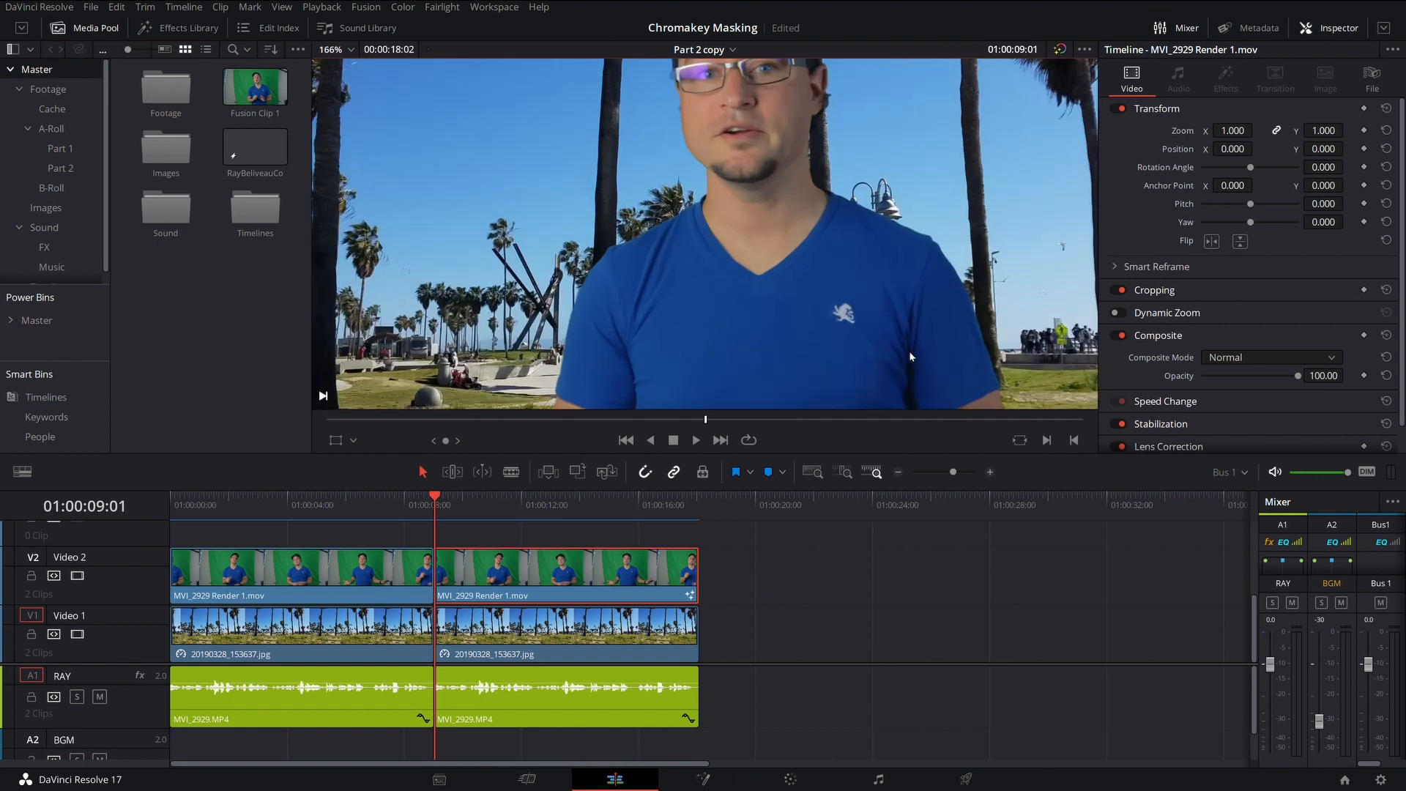
scroll(909, 355, up, 1)
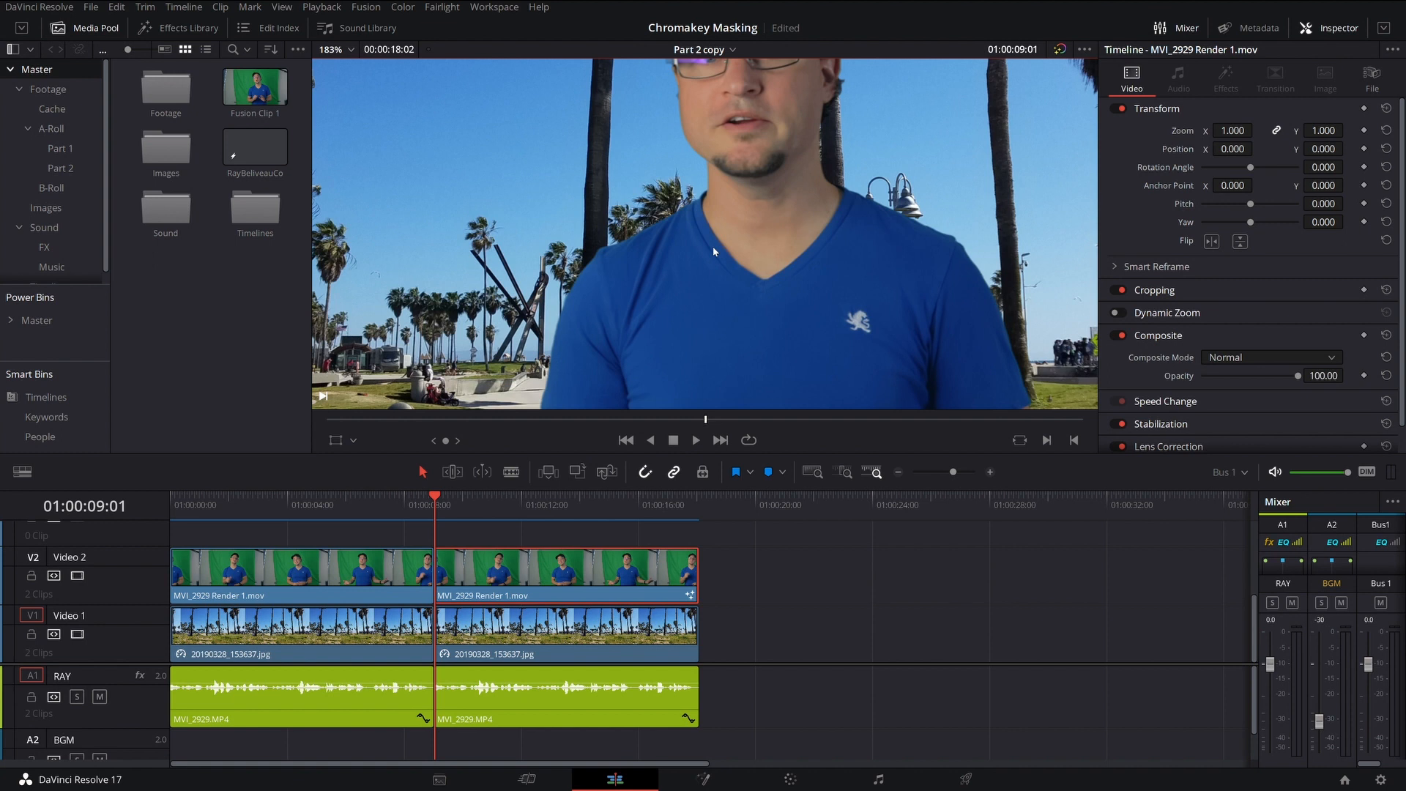
click(581, 505)
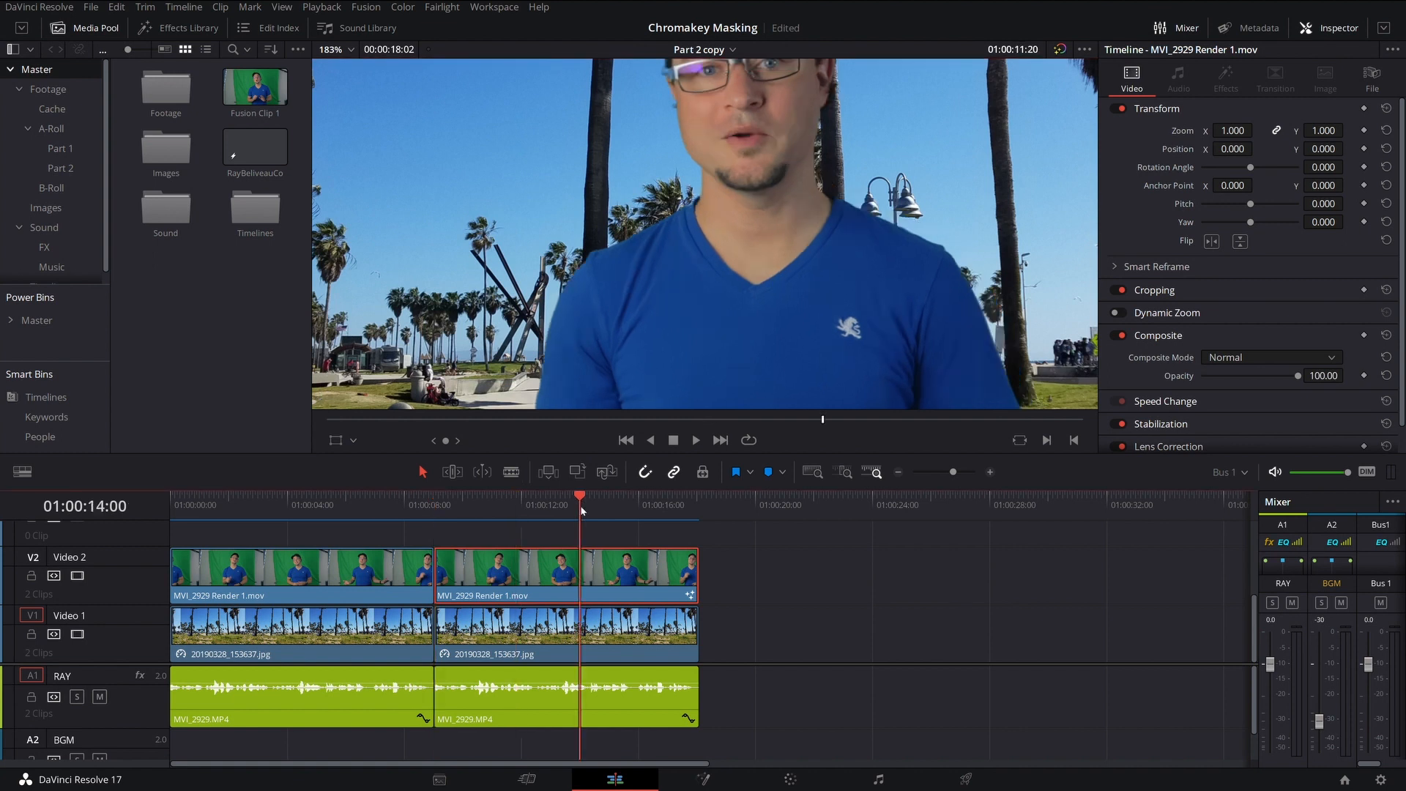
click(627, 505)
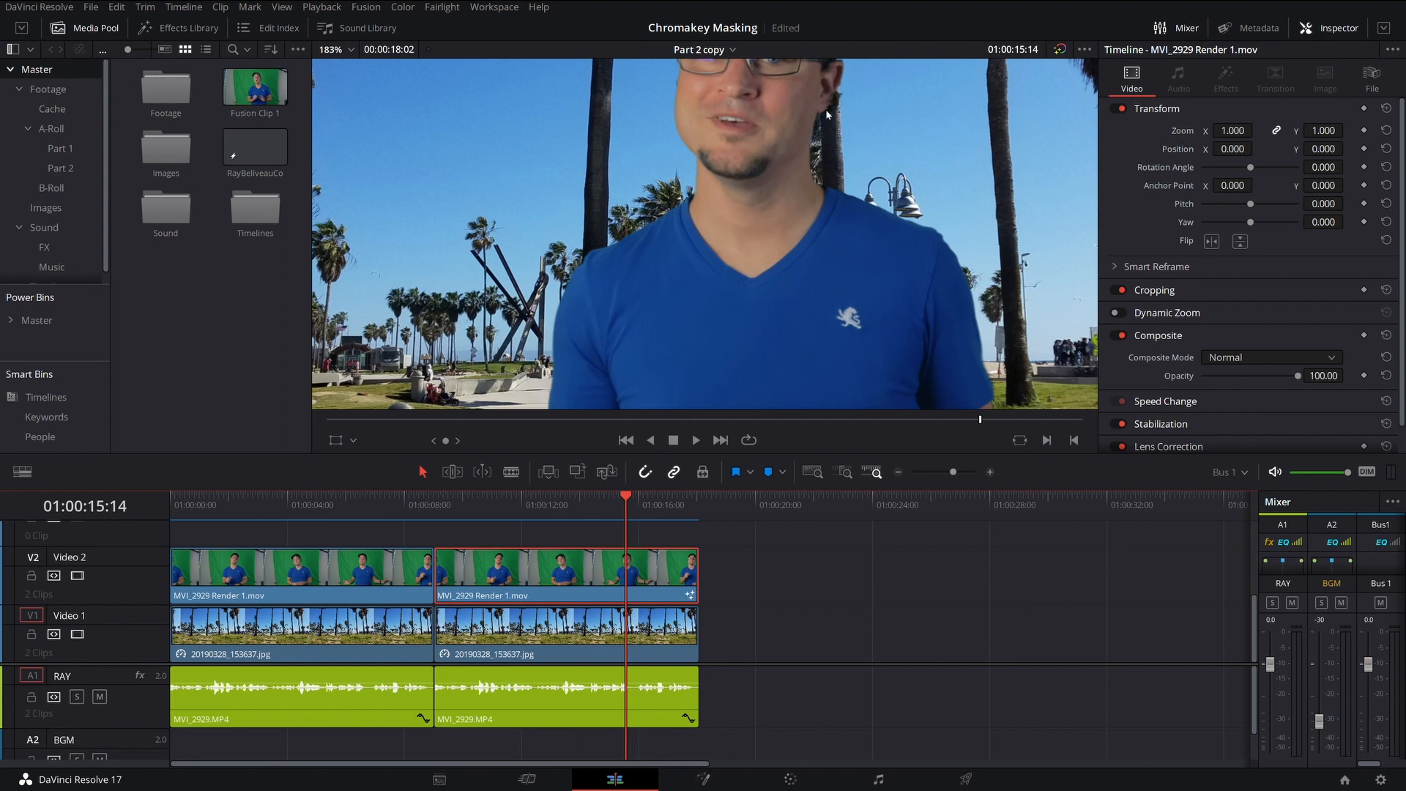
scroll(854, 154, up, 5)
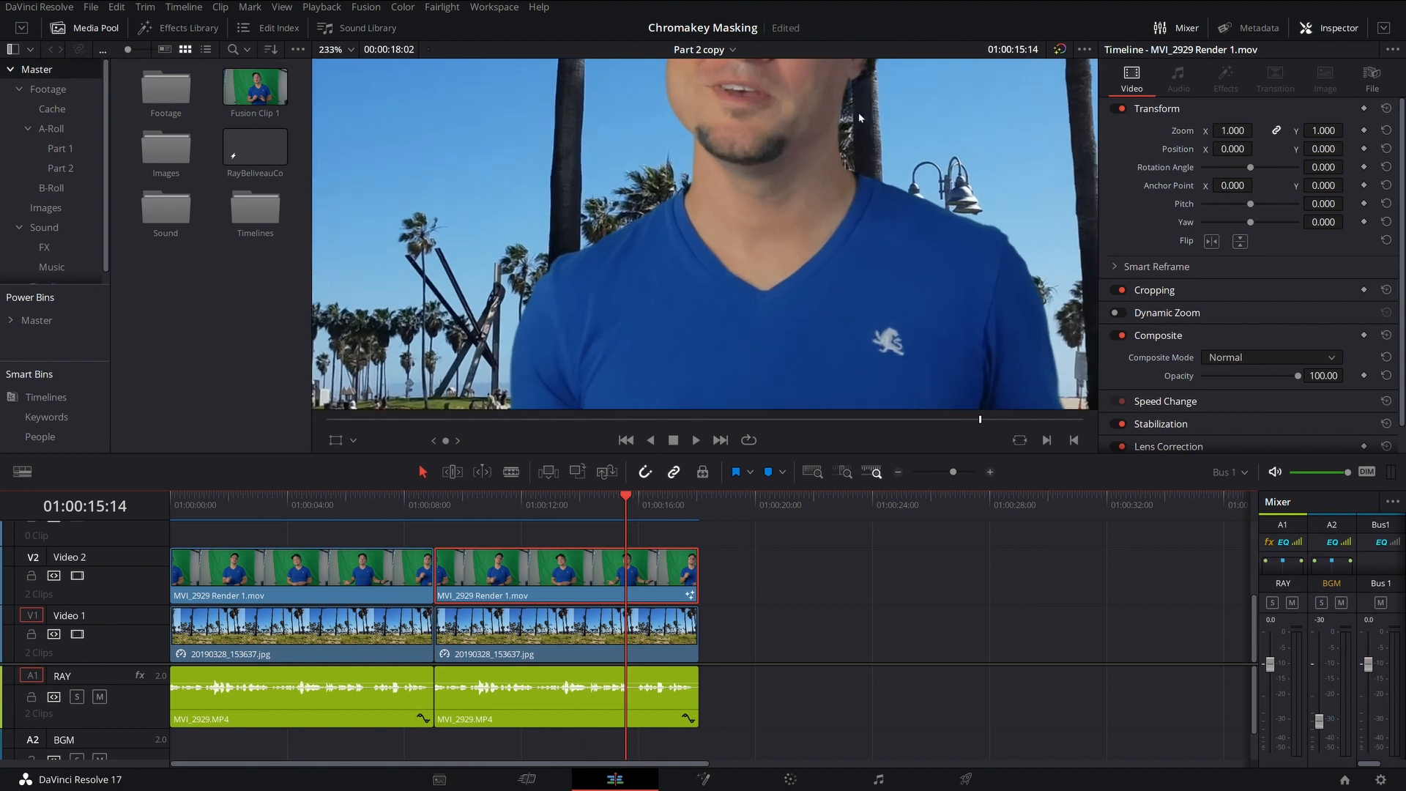
drag(786, 315, 779, 364)
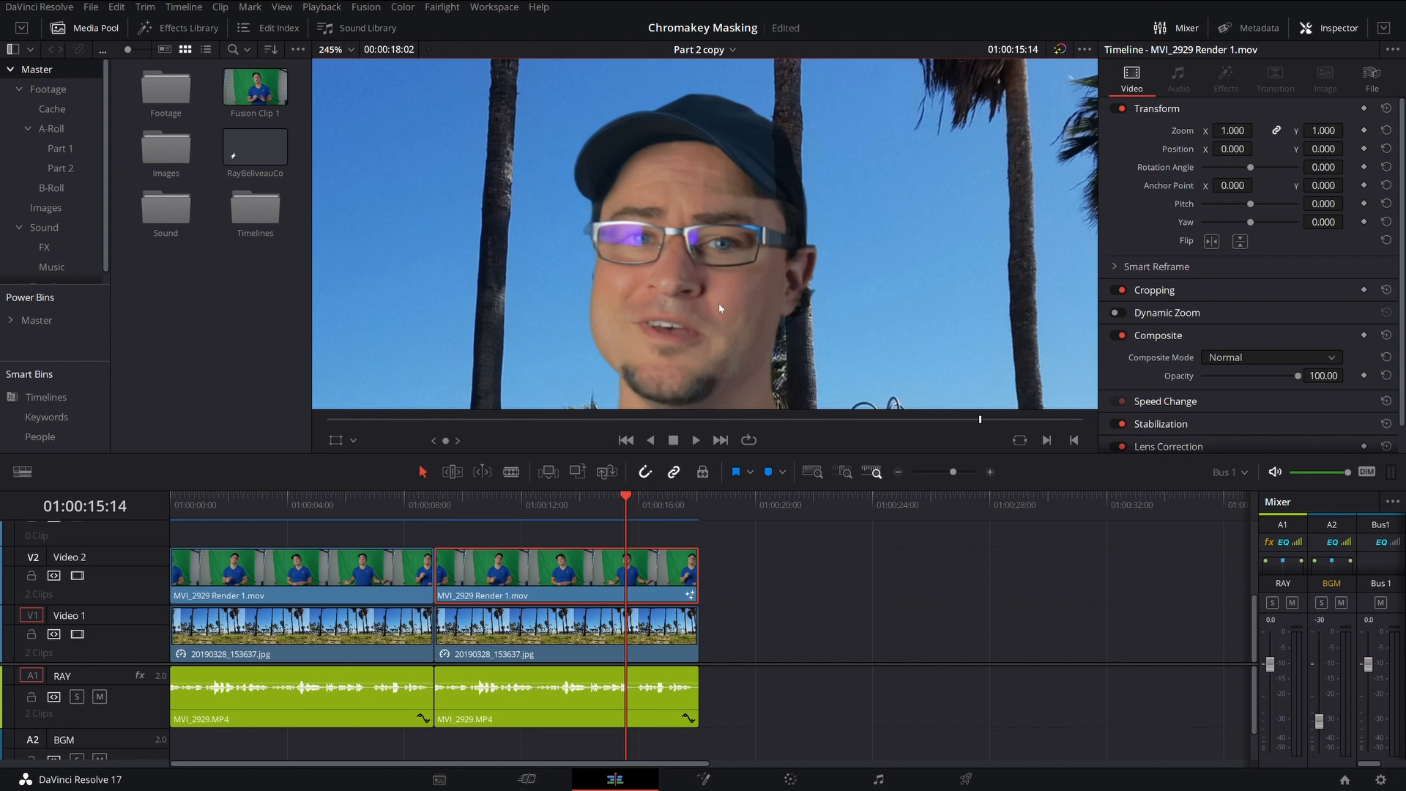
Step: Lower the Delta Keyer's matte high threshold to 0.956 on the Fusion page, judging the subject's face and cap up close
click(736, 781)
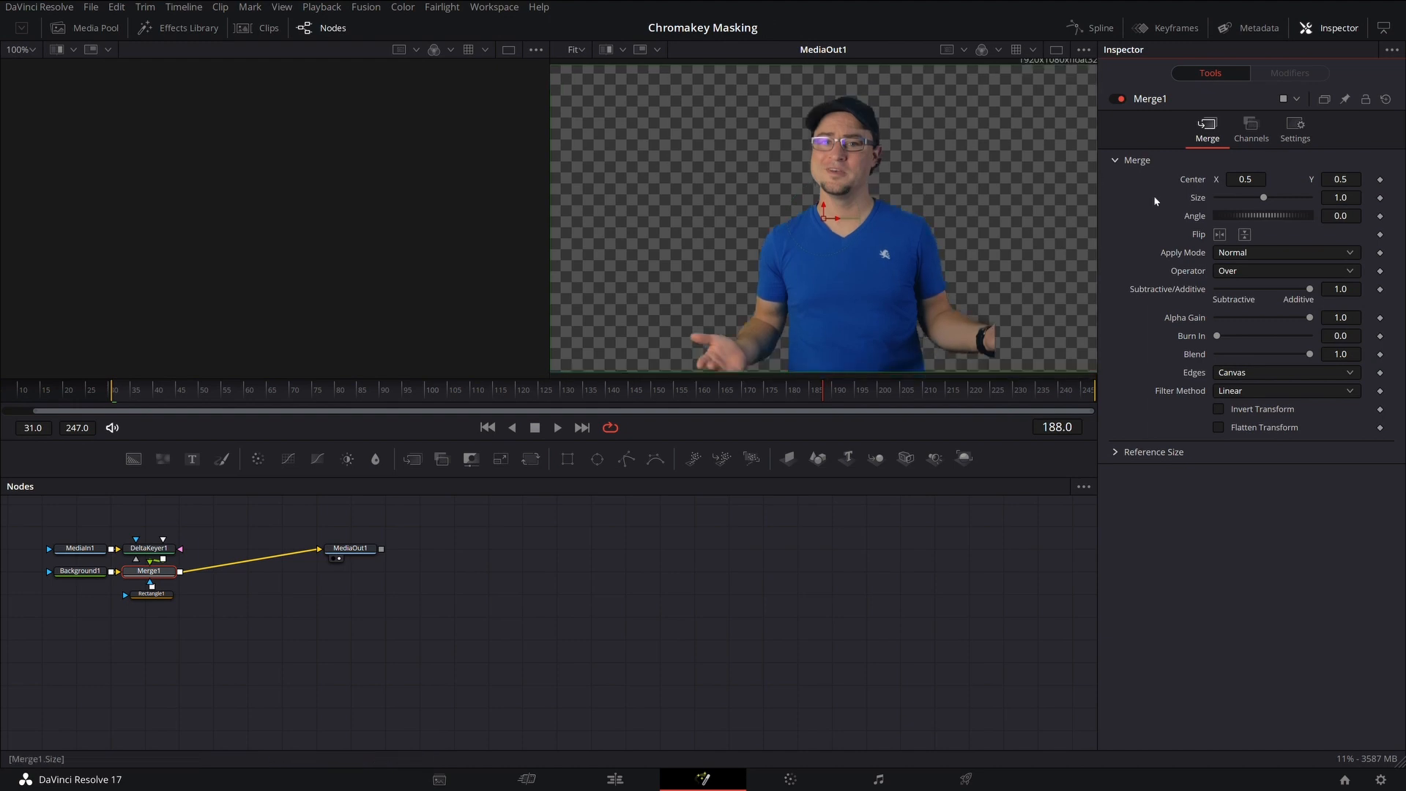
click(148, 547)
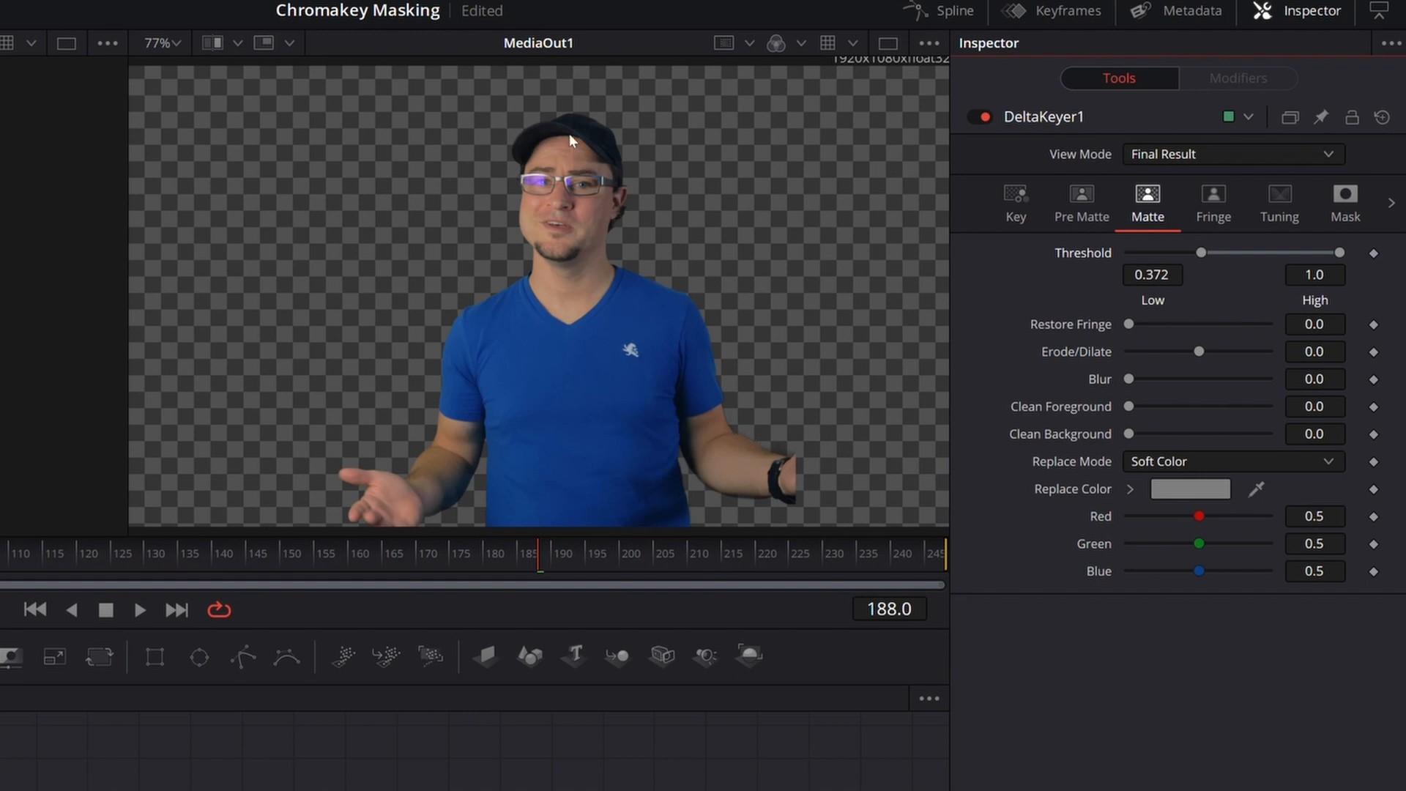
scroll(615, 223, up, 5)
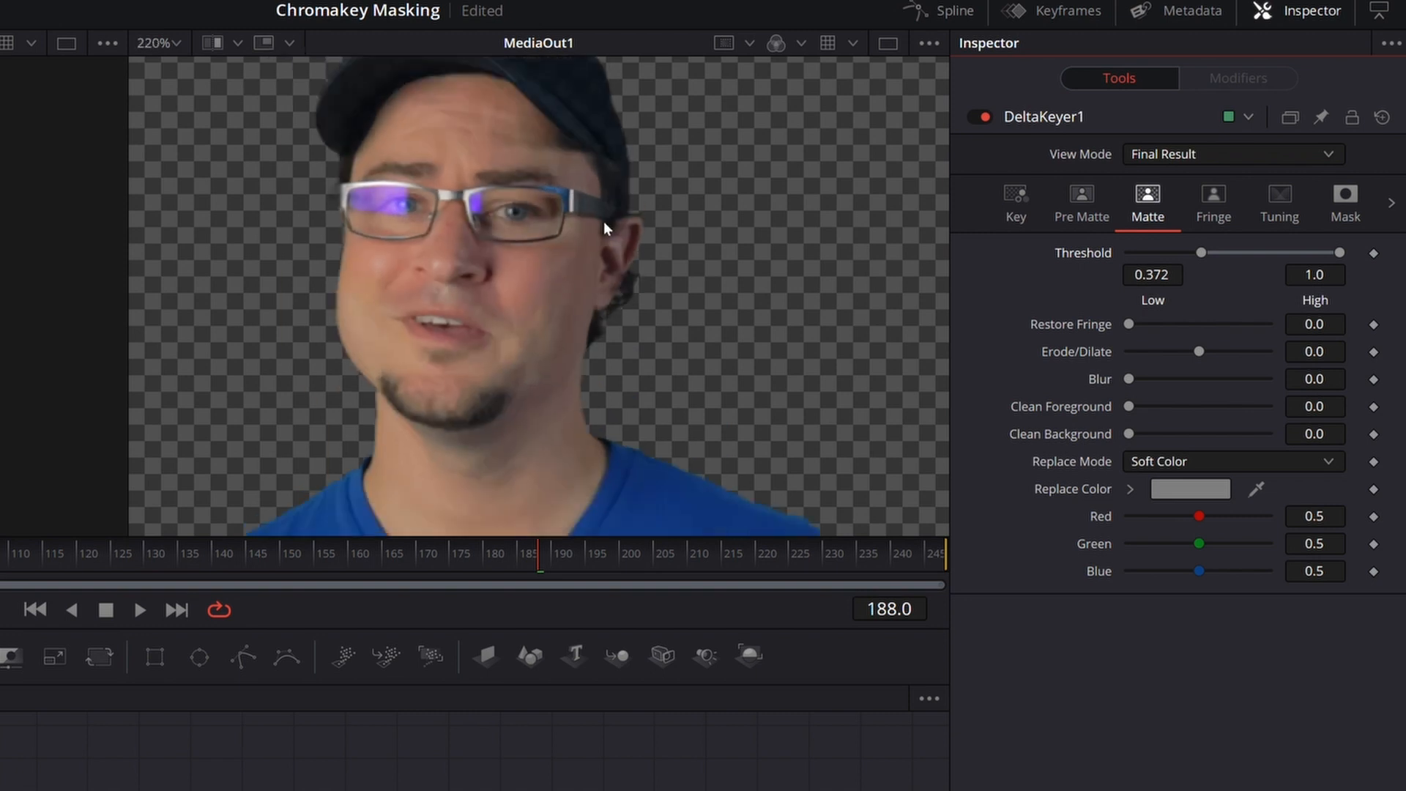
drag(1338, 253, 1328, 253)
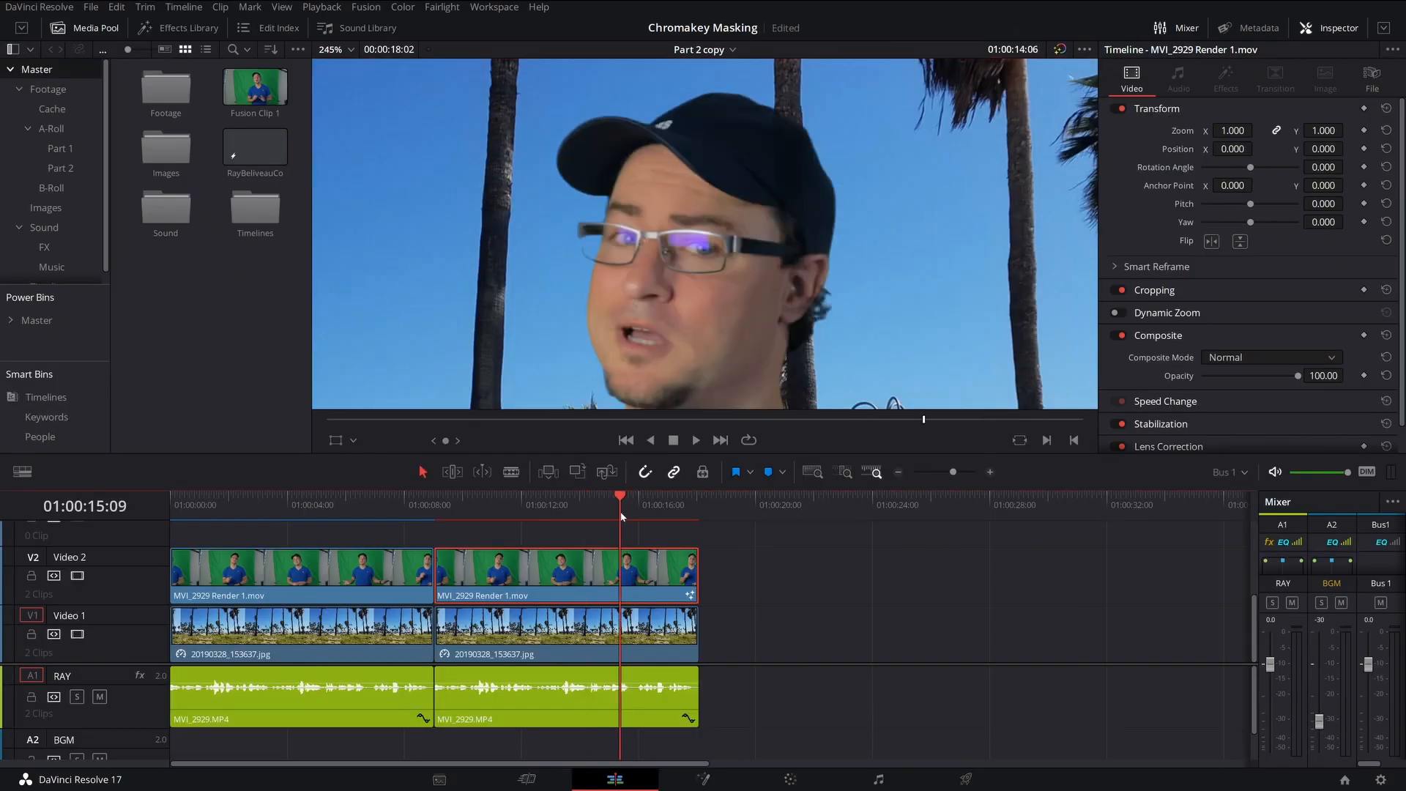
Step: Move the playhead to 01:00:09:15, lower the Delta Keyer's matte high threshold to 0.844, and check the composite on the Edit page
drag(621, 516, 449, 507)
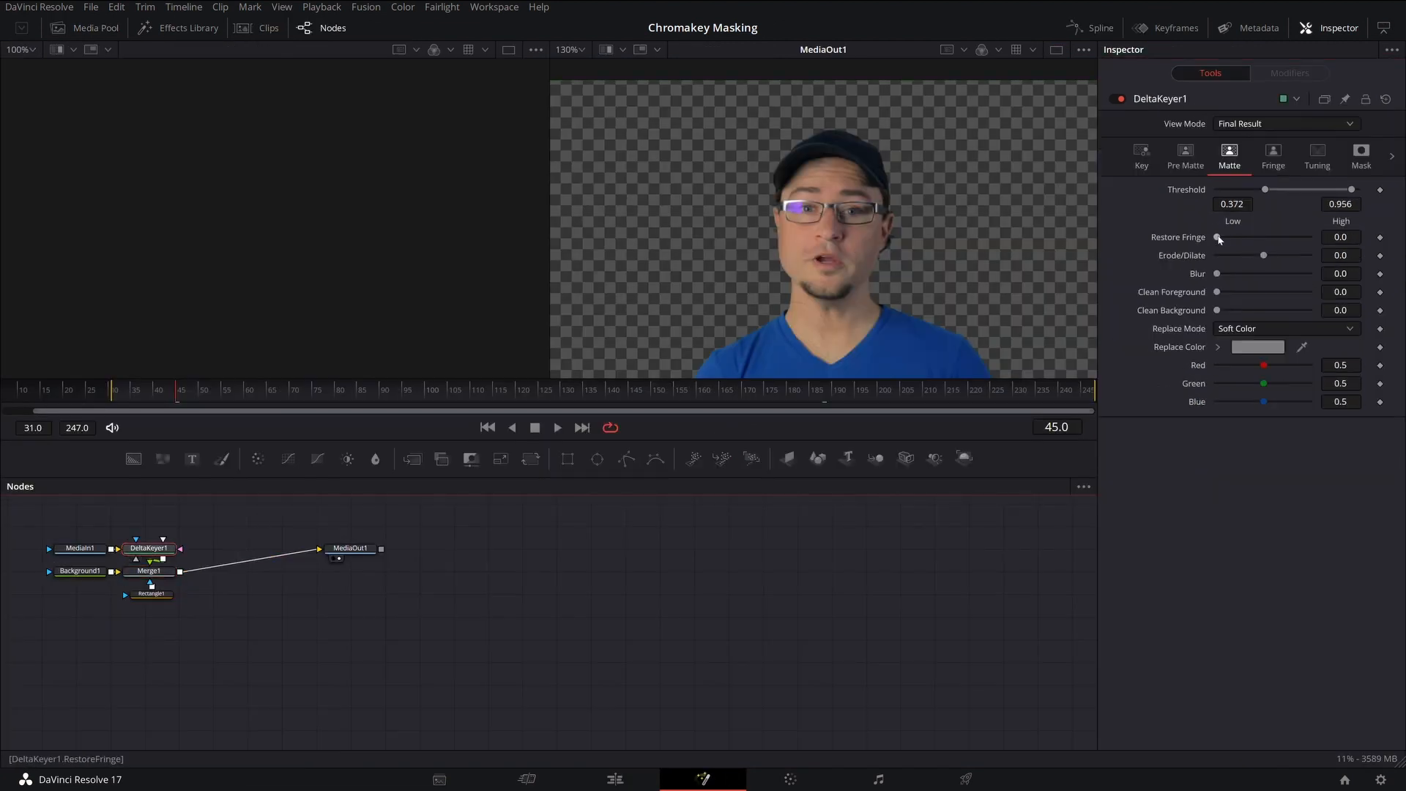
drag(1351, 191, 1336, 190)
click(619, 784)
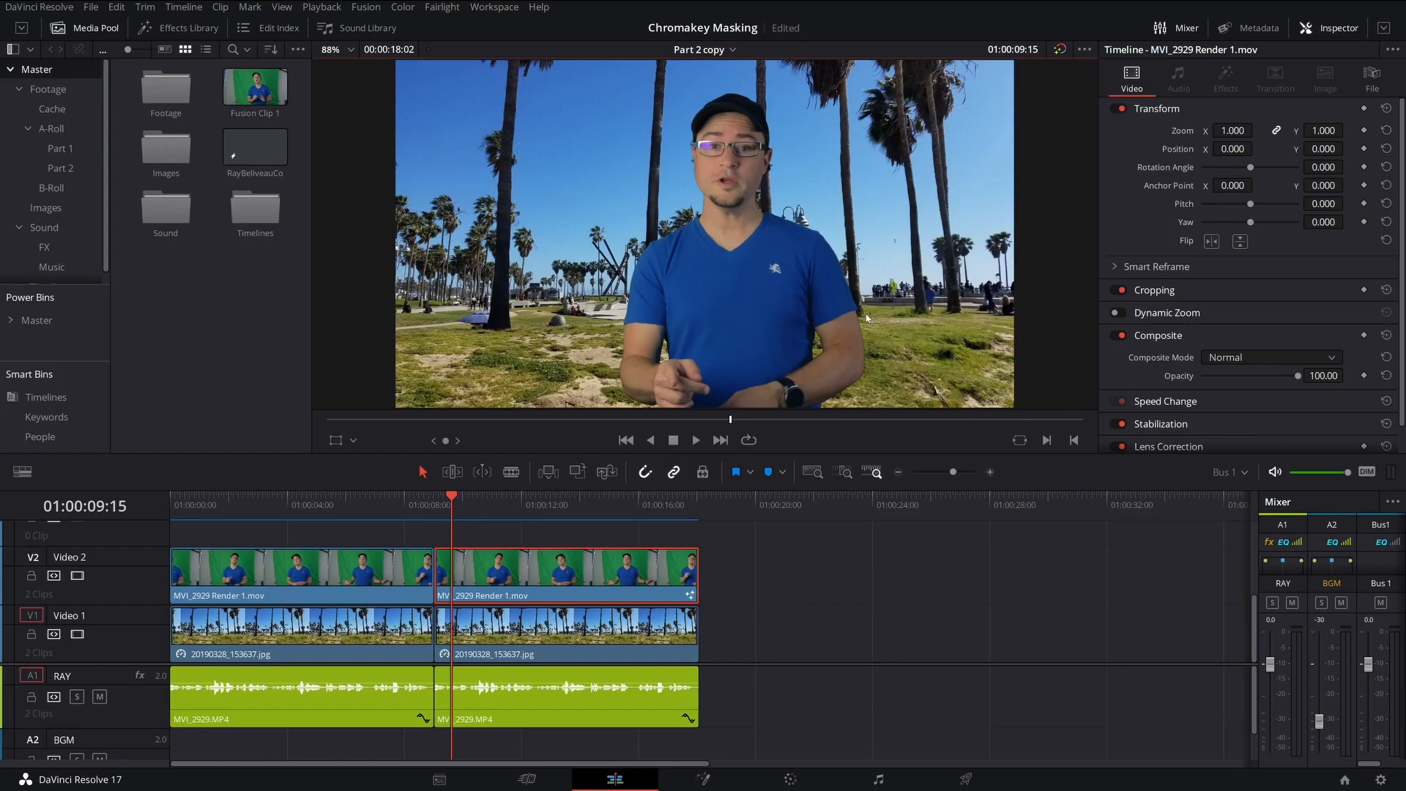
Step: Set the Delta Keyer's matte Erode/Dilate to -0.0009 on the Fusion page to tighten the edges around the subject's arms and shirt
click(703, 781)
drag(966, 318, 919, 79)
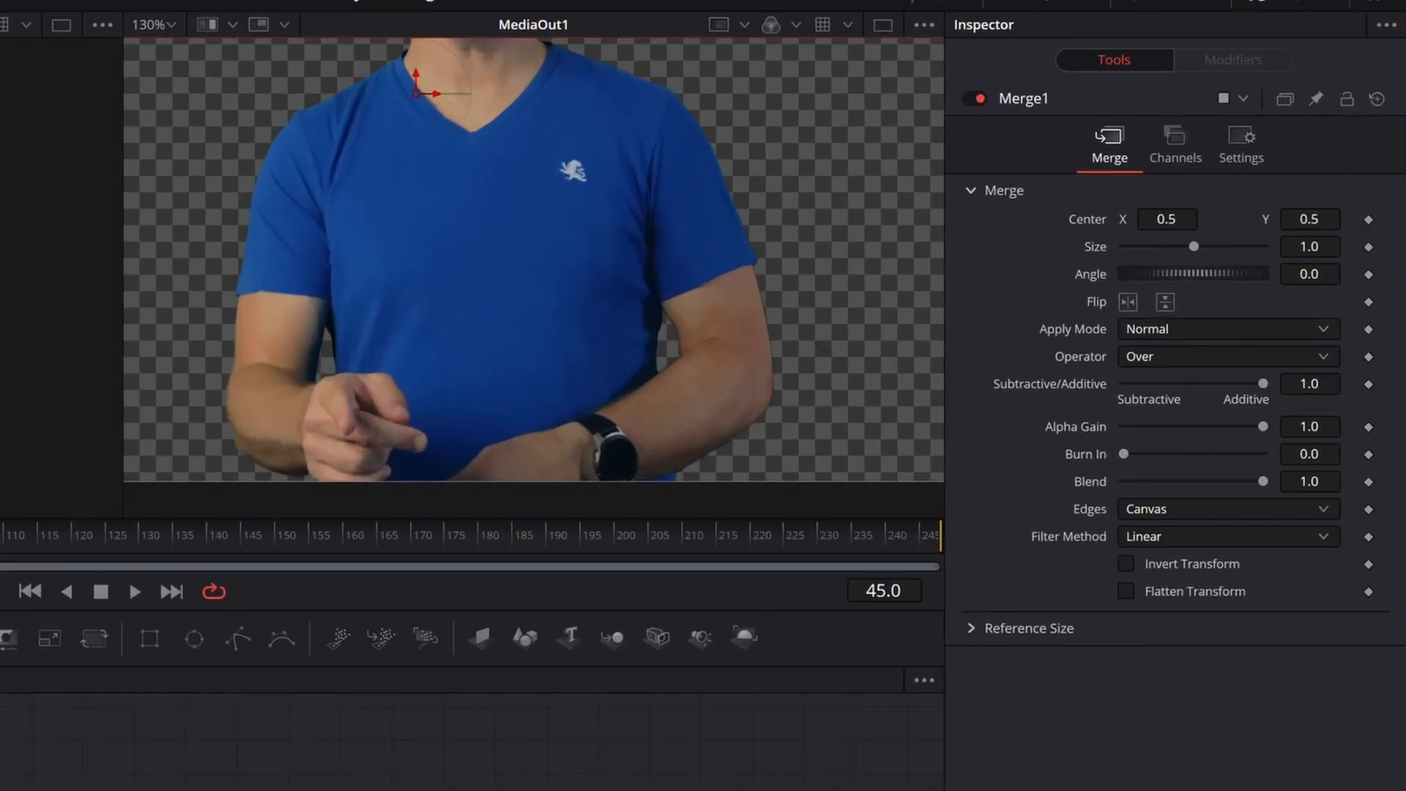
click(7, 761)
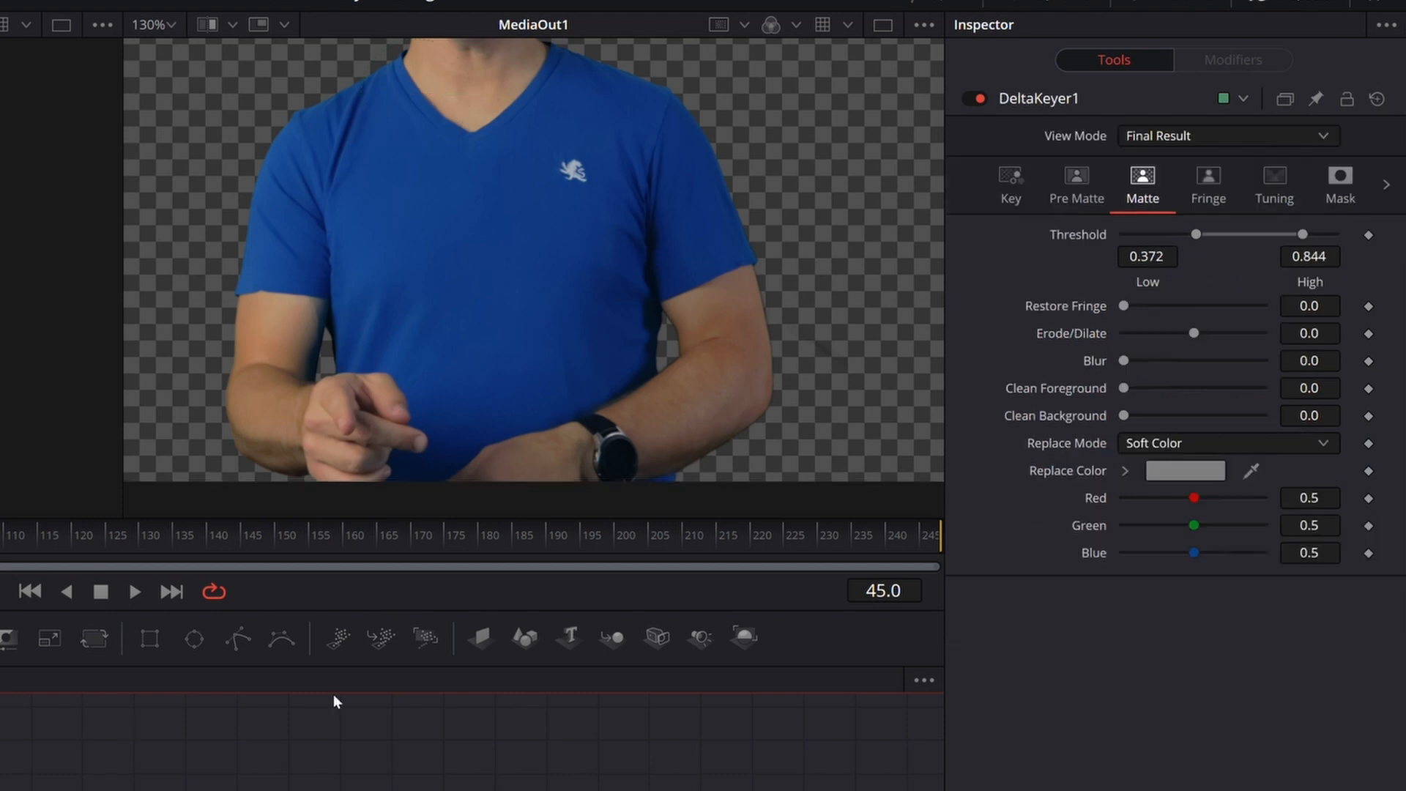
drag(1193, 334, 1189, 333)
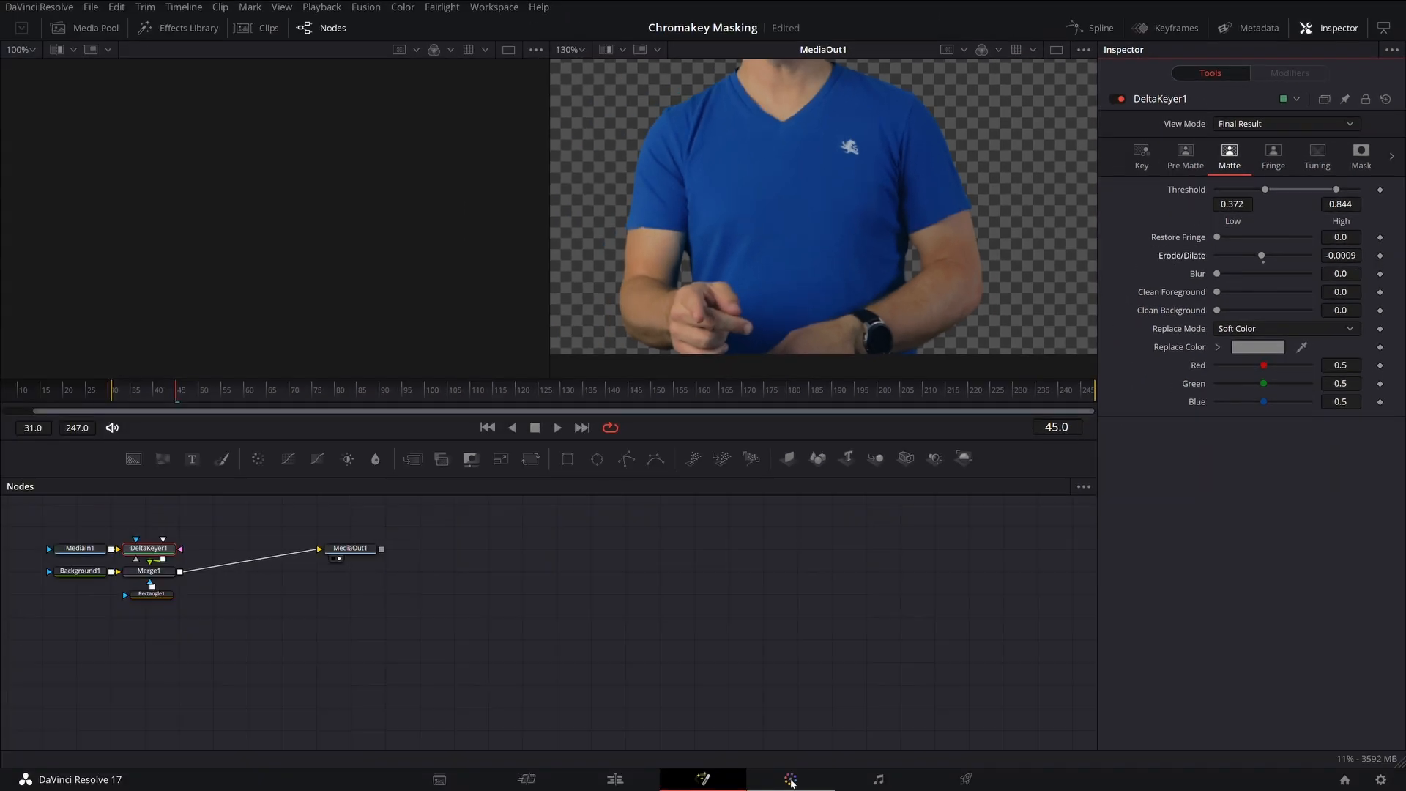
Step: Compare the two keyed clips on the Edit page, viewing the first at 01:00:05:21 and 01:00:01:13 and then the second
click(615, 779)
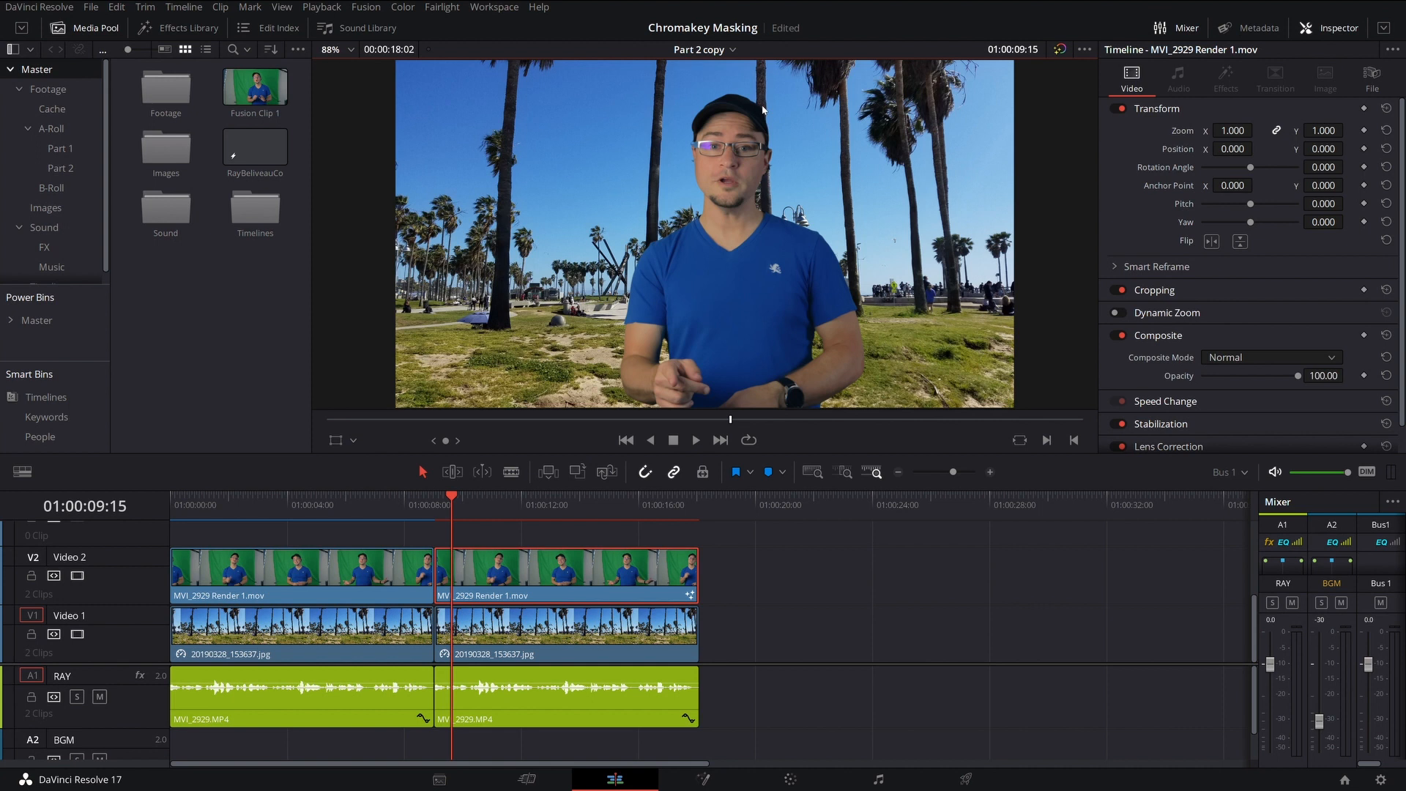
click(342, 512)
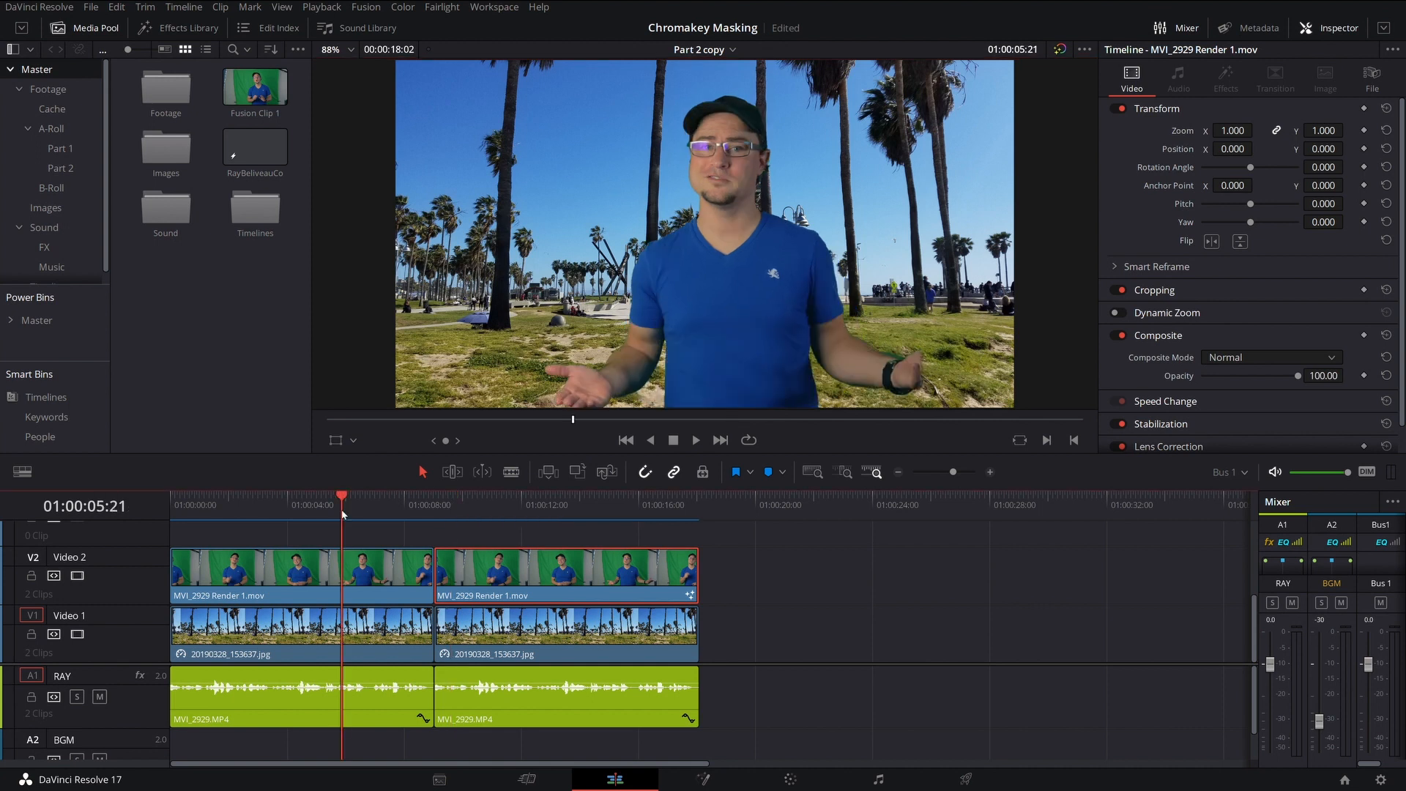
click(215, 505)
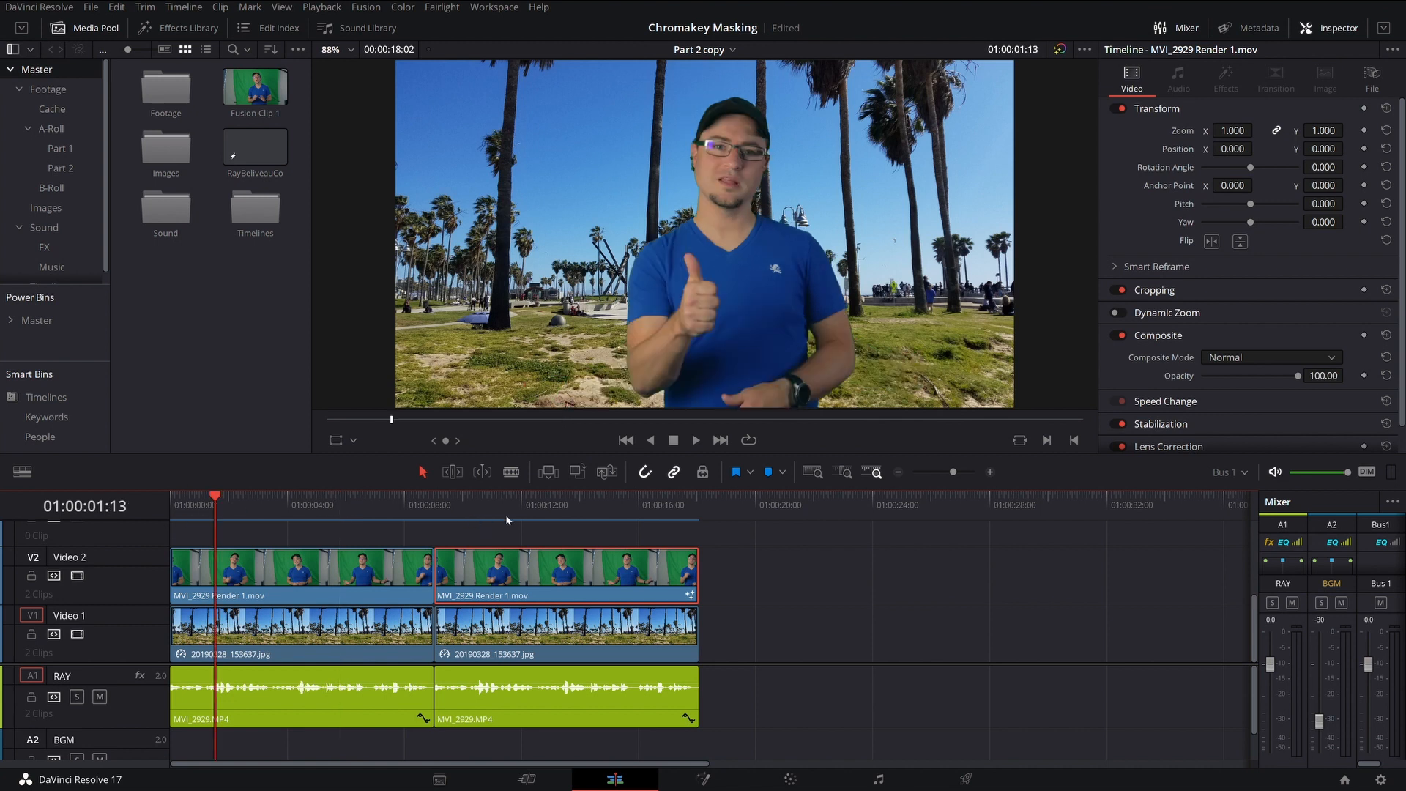
click(522, 505)
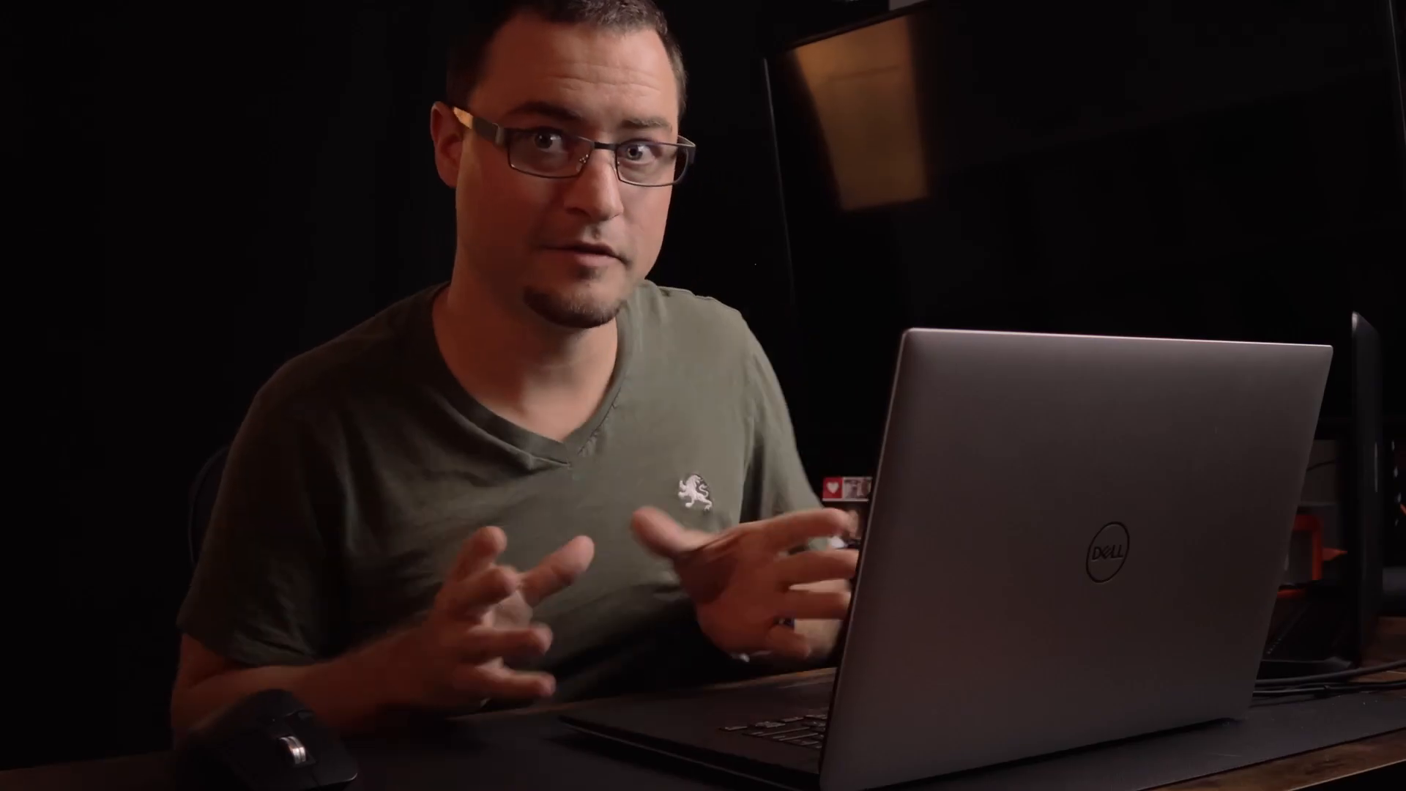